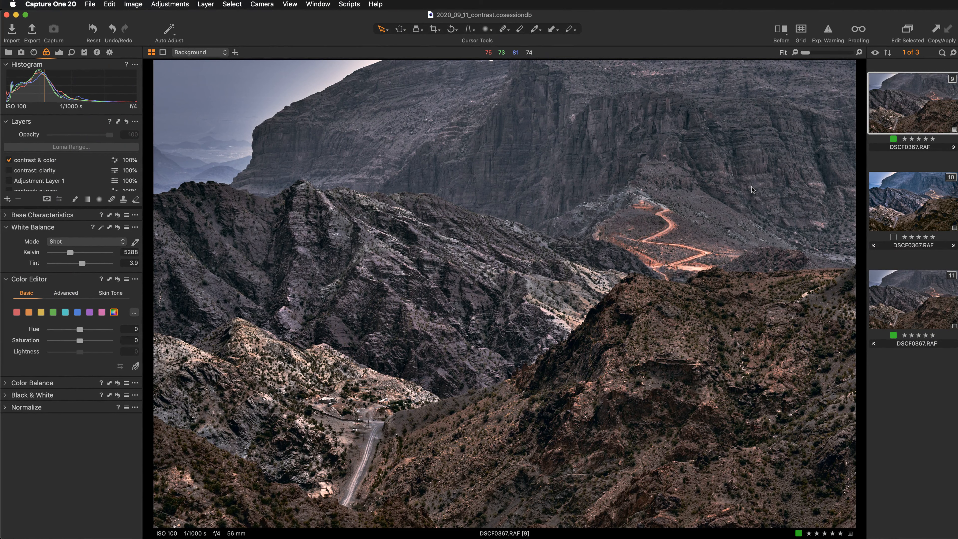
# - Add a new filled adjustment layer above the contrast & color layer on variant 11 of DSCF0367.RAF
pyautogui.click(895, 301)
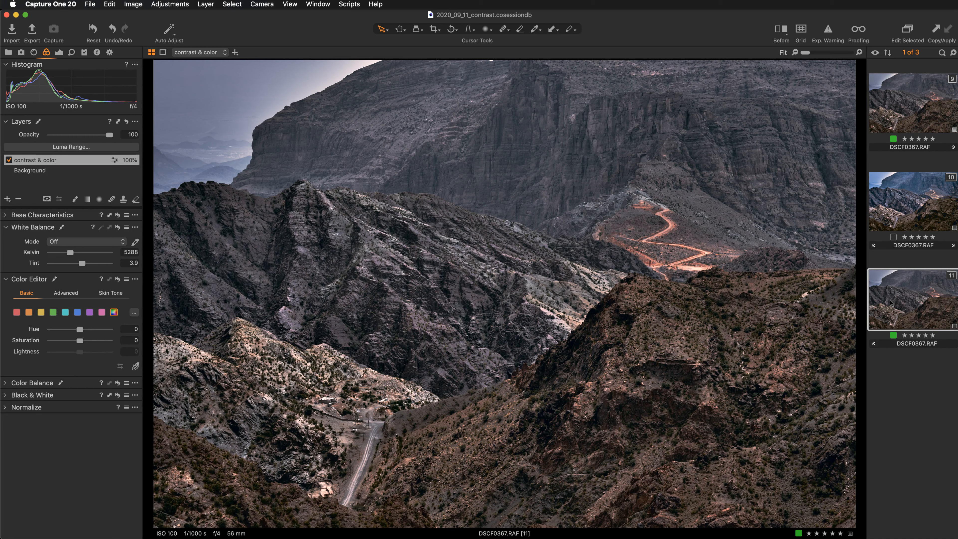
pyautogui.click(7, 198)
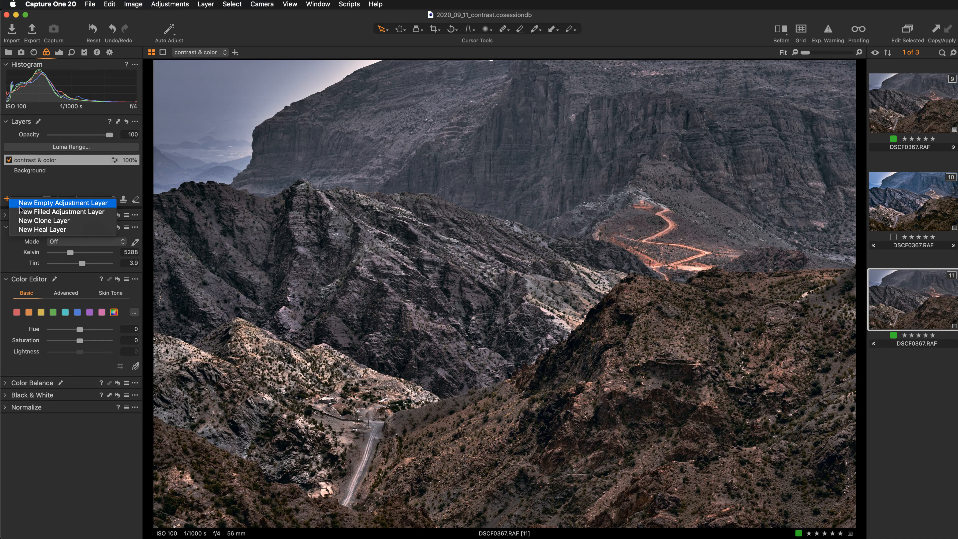
pyautogui.click(25, 212)
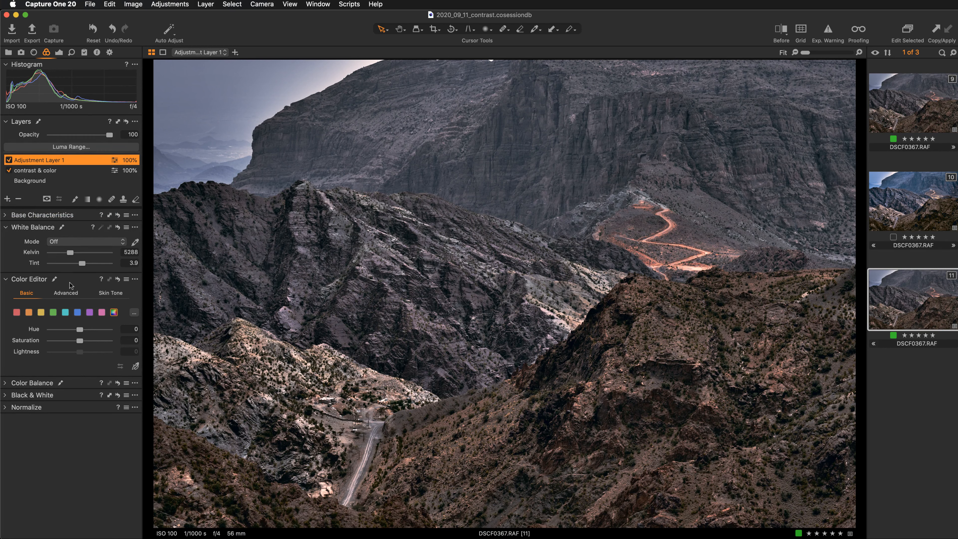
# - Float the Color Editor beside the photo with the browser hidden, and look at its Skin Tone and Advanced modes
pyautogui.moveTo(70, 282); pyautogui.dragTo(237, 233)
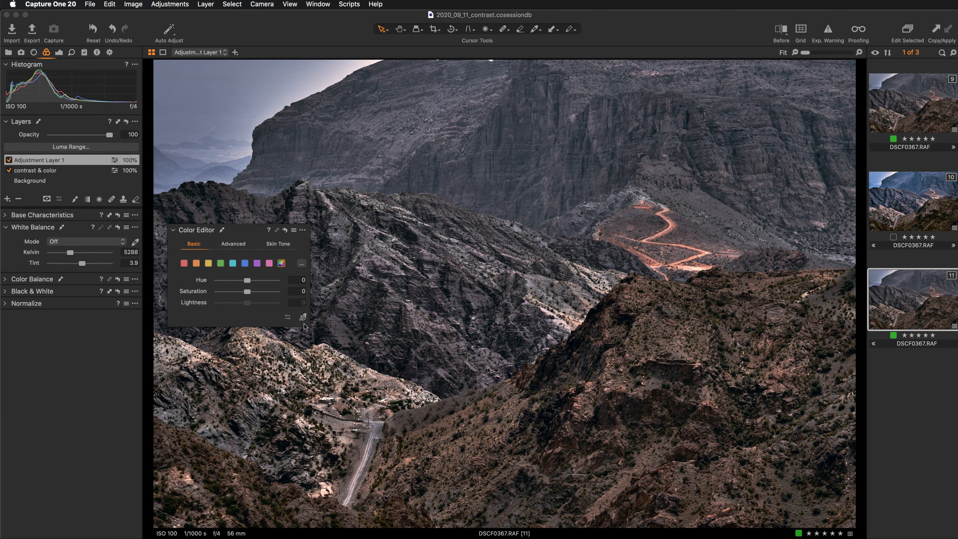
pyautogui.press('super+b')
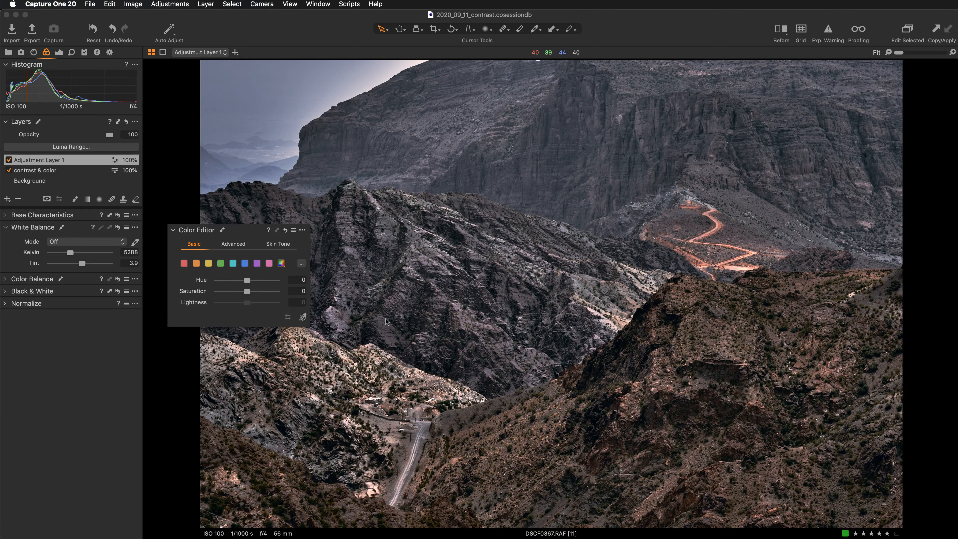
pyautogui.moveTo(245, 234); pyautogui.dragTo(869, 74)
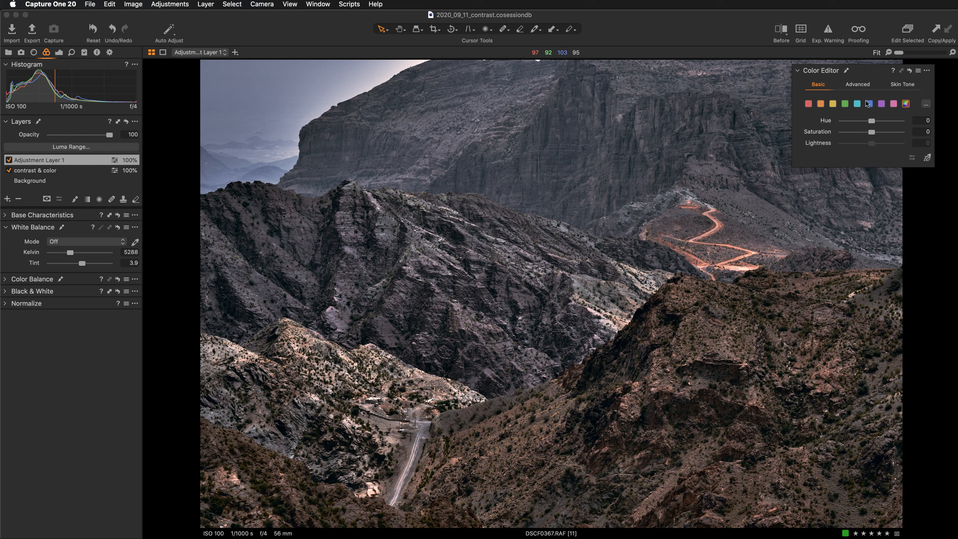
pyautogui.click(905, 85)
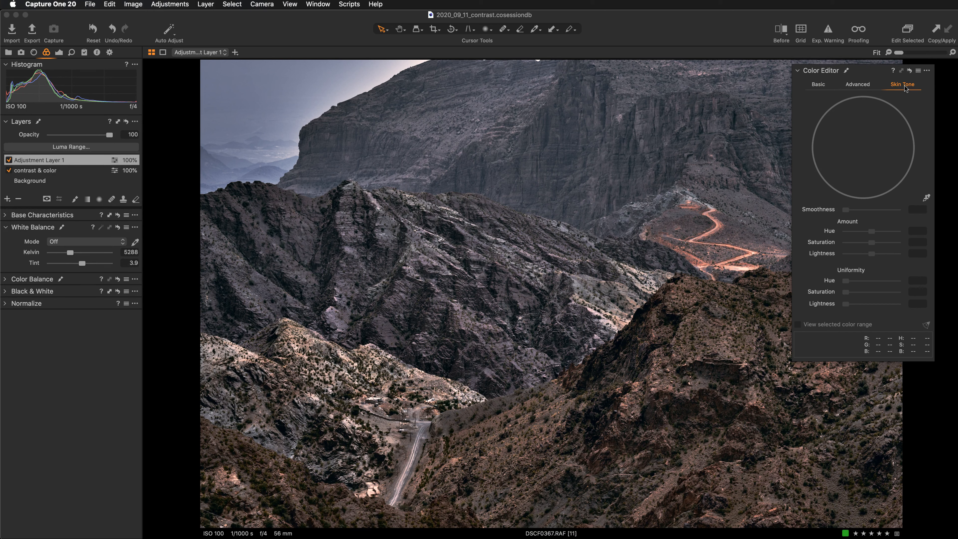
pyautogui.moveTo(867, 73); pyautogui.dragTo(882, 70)
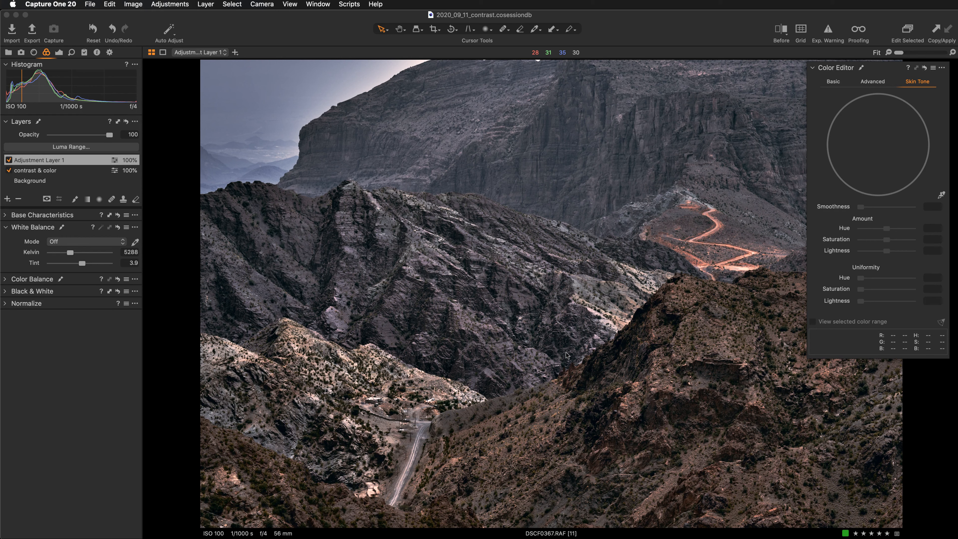
pyautogui.click(870, 84)
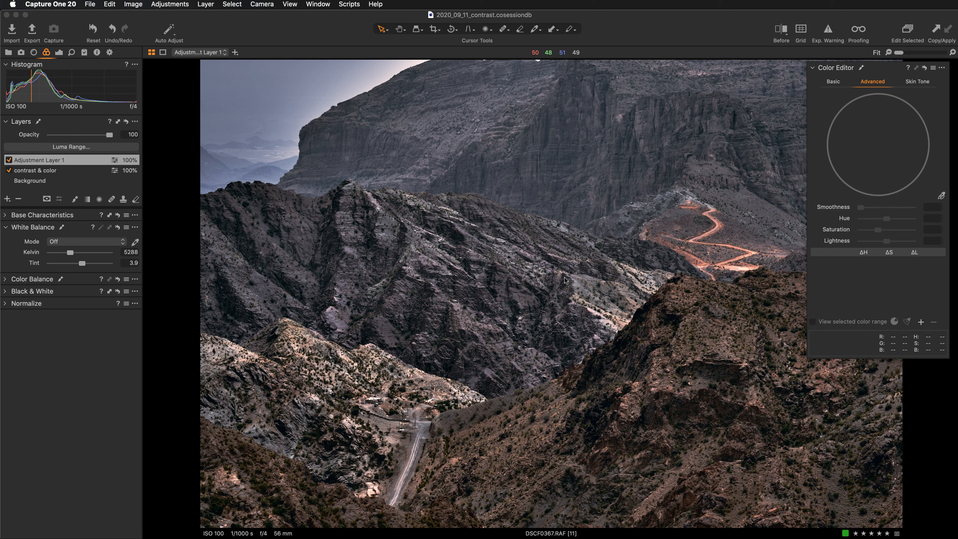
# - Compare variants 10 and 9 from the browser, inspecting variant 9's rock and road colours at 100%
pyautogui.press('super+b')
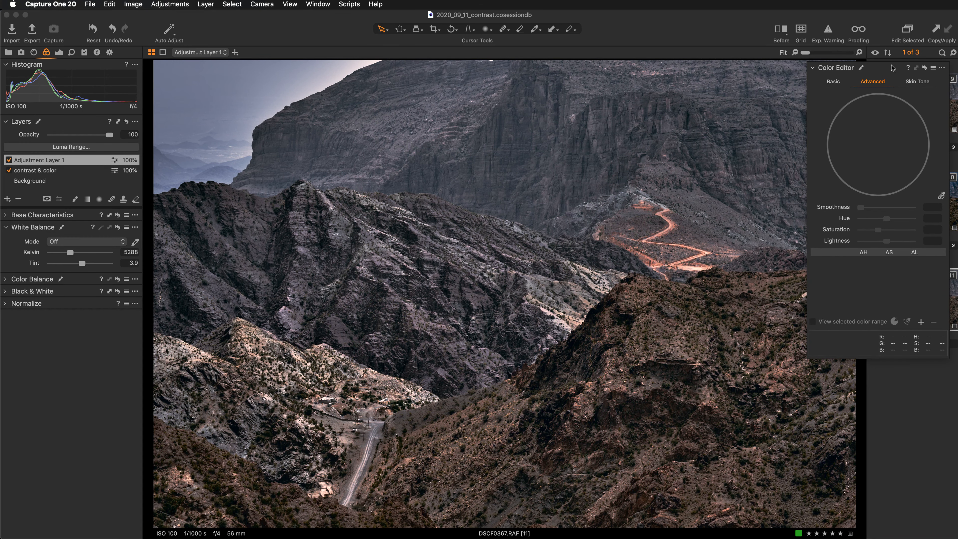
pyautogui.moveTo(889, 71); pyautogui.dragTo(906, 228)
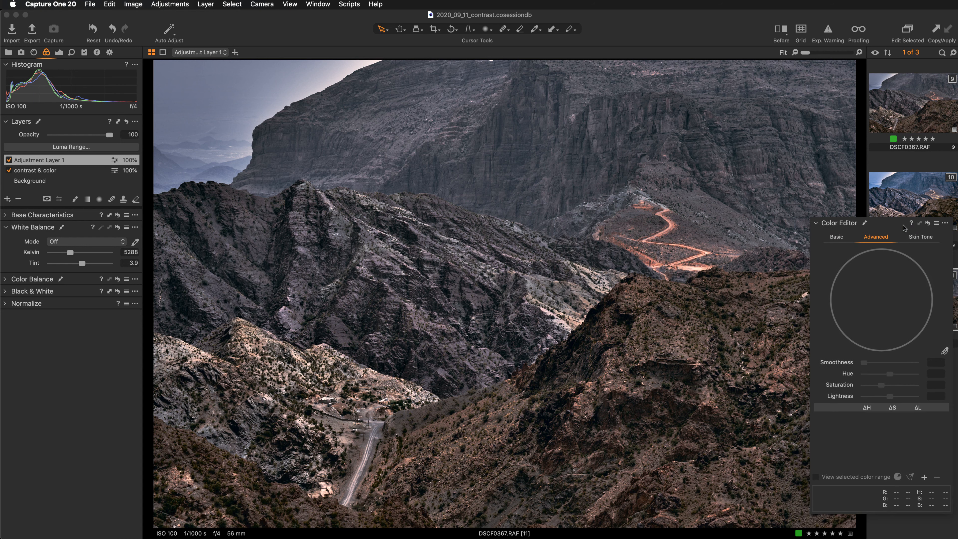
pyautogui.click(911, 201)
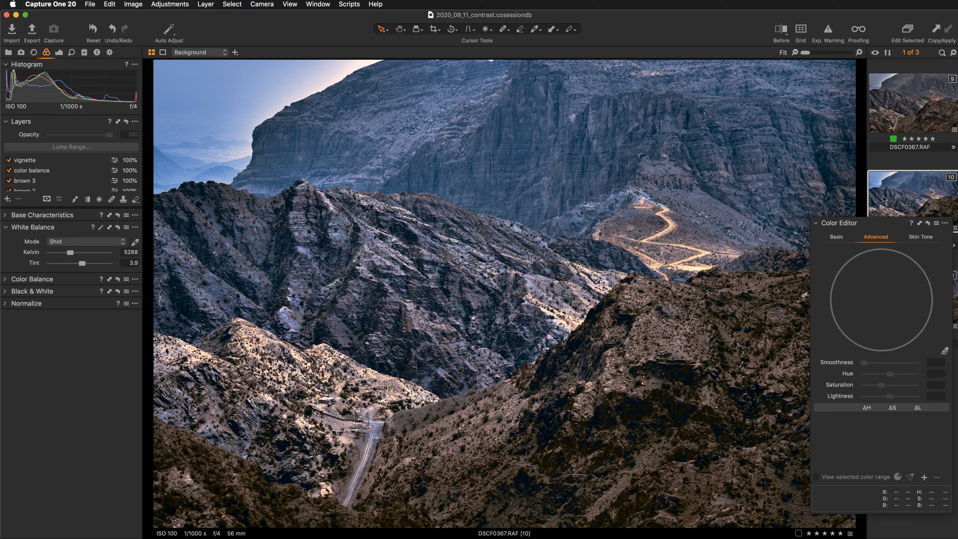
pyautogui.click(887, 110)
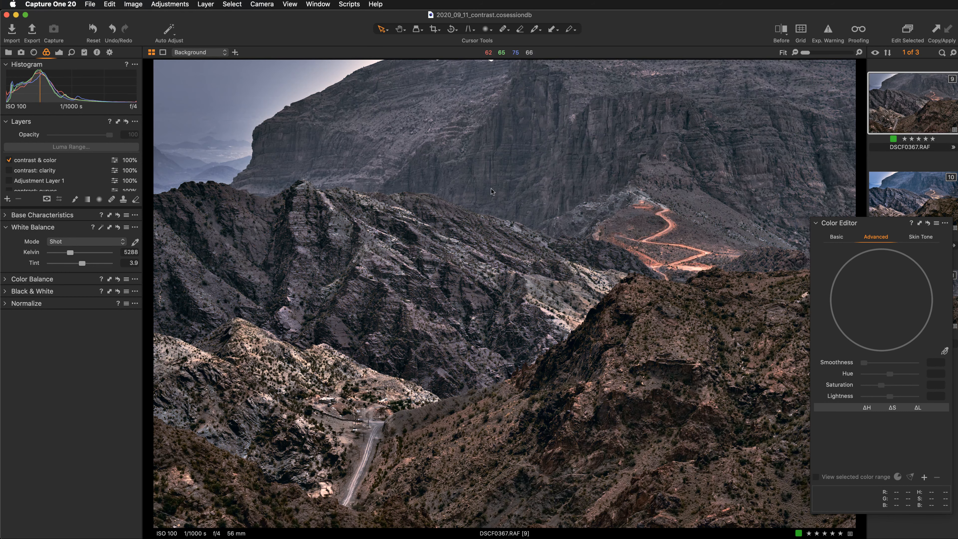
pyautogui.press('super+alt+0')
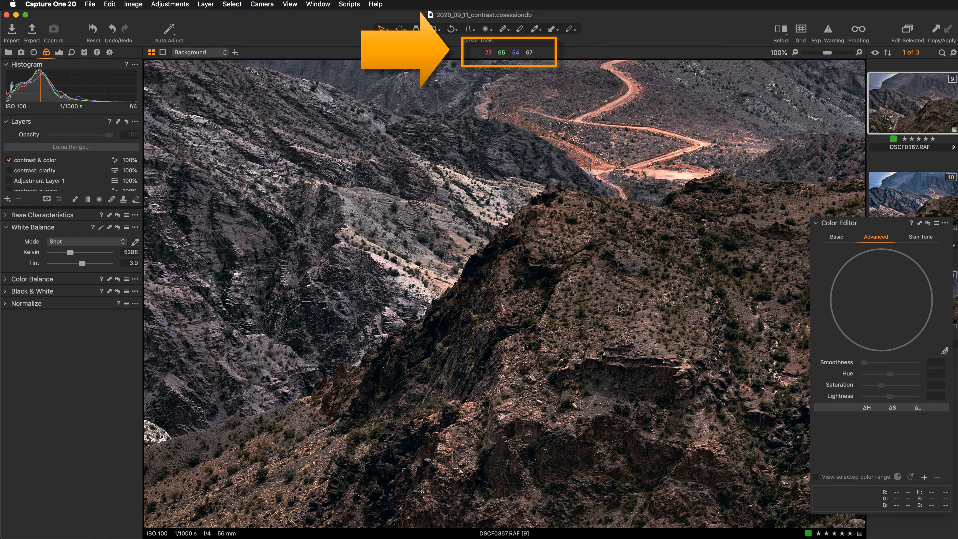
pyautogui.scroll(5, 607, 311)
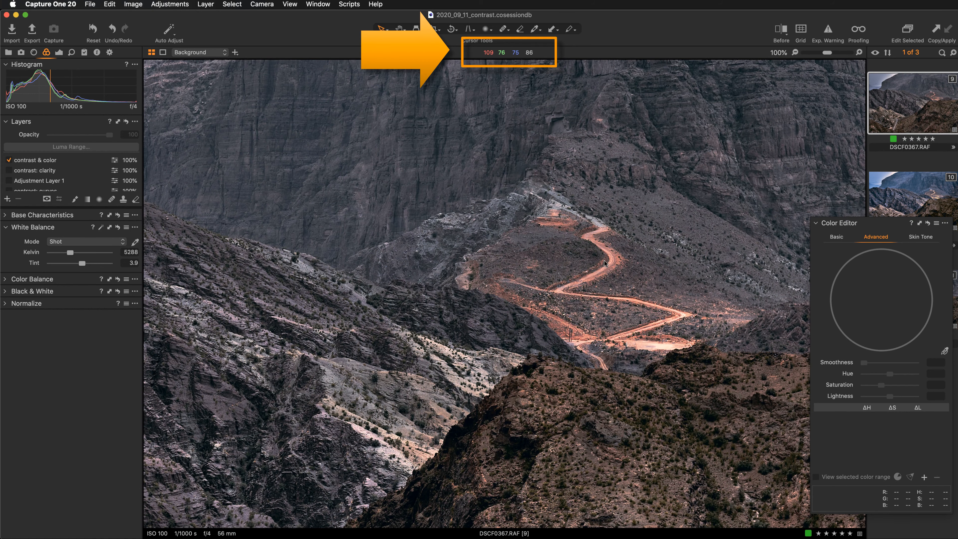
pyautogui.press('super+0')
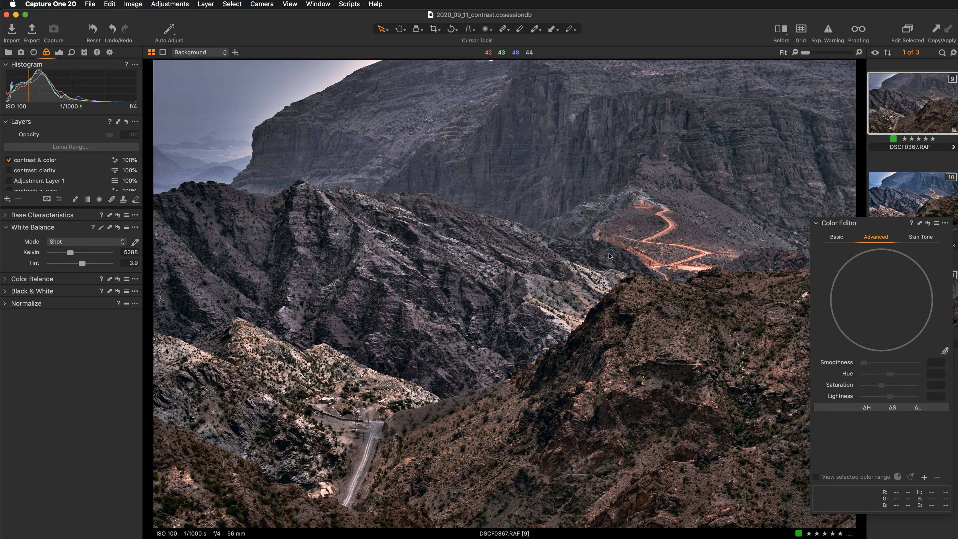
# - View variants 9 and 10 side by side and check the target palette on the Adobe Color wheel in Chrome
pyautogui.keyDown('super'); pyautogui.click(898, 195); pyautogui.keyUp('super')
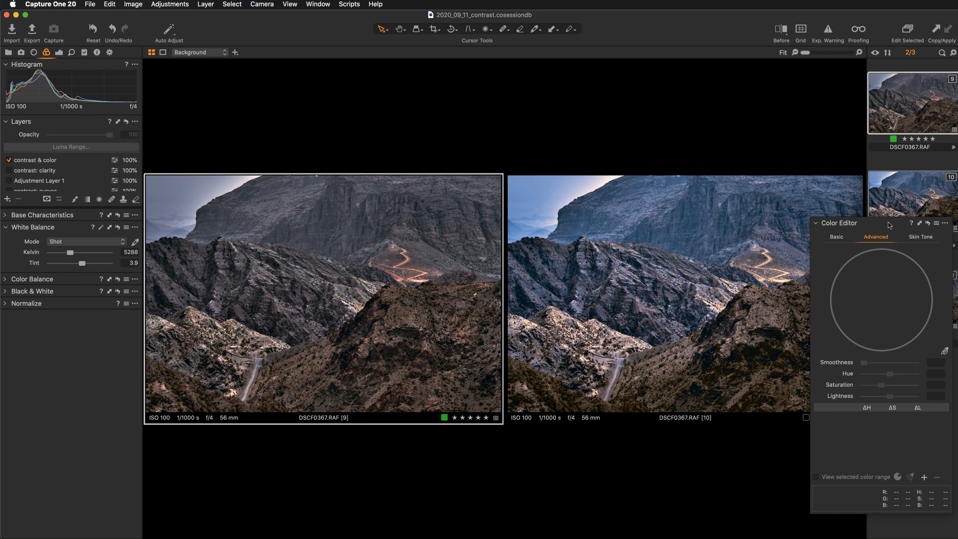
pyautogui.moveTo(886, 223); pyautogui.dragTo(957, 211)
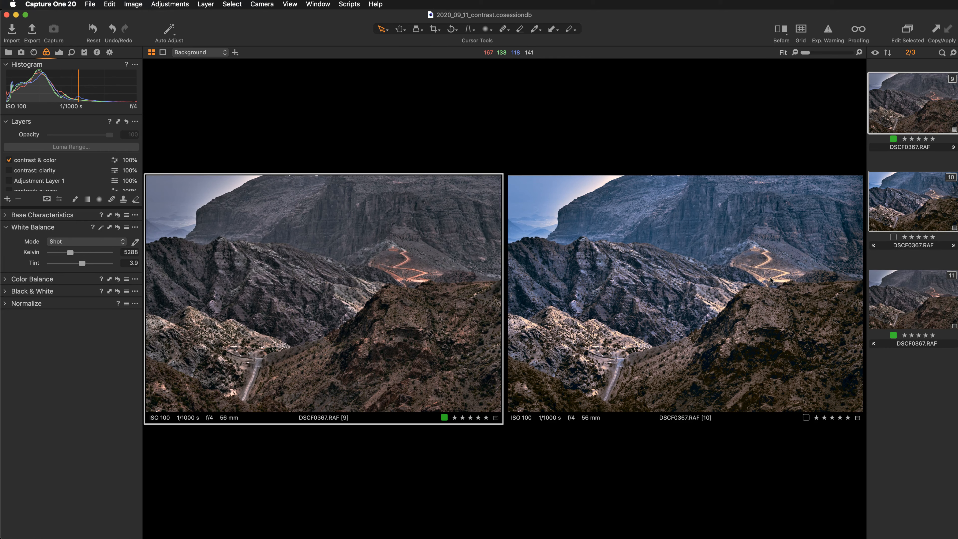
pyautogui.hotkey('ctrl', 'Left')
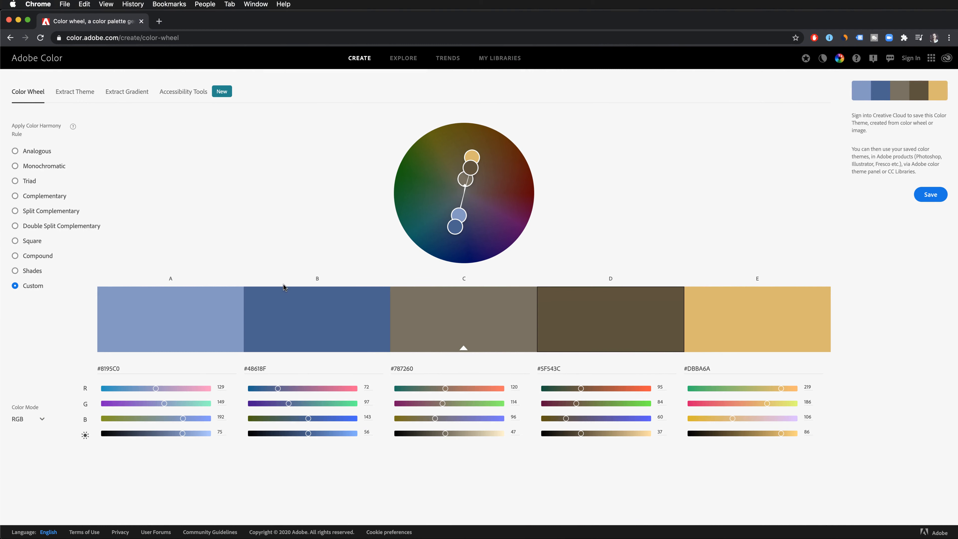
pyautogui.hotkey('ctrl', 'Right')
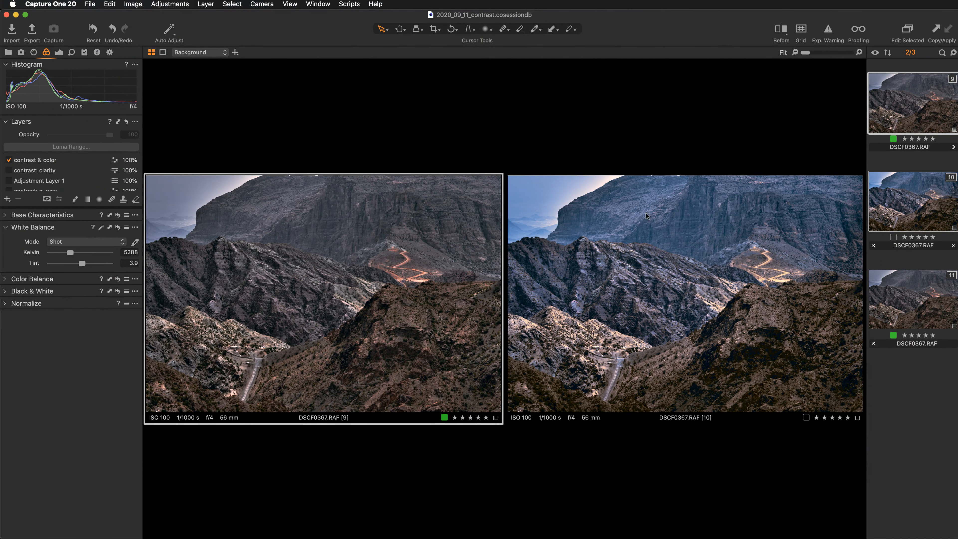
pyautogui.hotkey('ctrl', 'Left')
# - Return to variant 11 with the browser hidden and dock the Color Editor, in Skin Tone mode, below Base Characteristics
pyautogui.moveTo(957, 189); pyautogui.dragTo(848, 240)
pyautogui.click(929, 389)
pyautogui.click(928, 302)
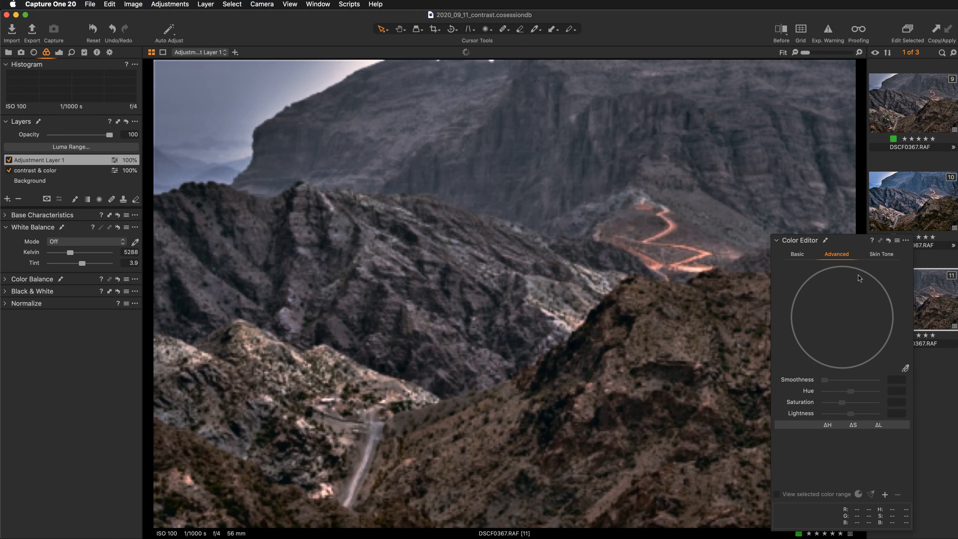
pyautogui.moveTo(839, 243); pyautogui.dragTo(881, 247)
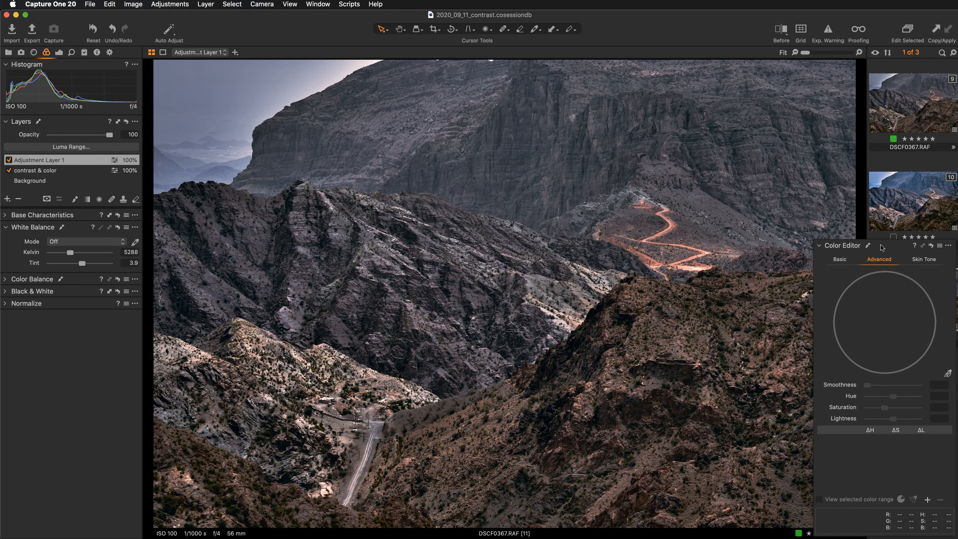
pyautogui.press('super+b')
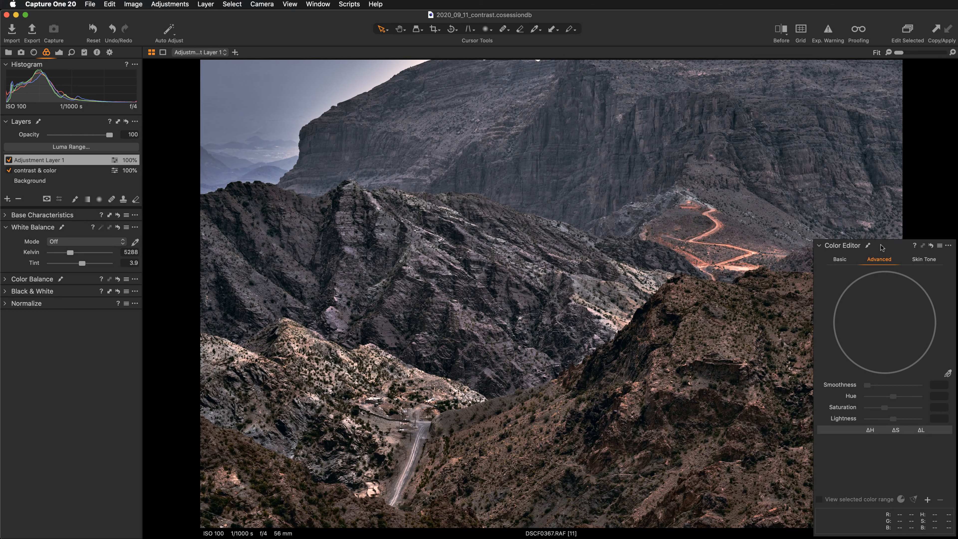
pyautogui.click(923, 258)
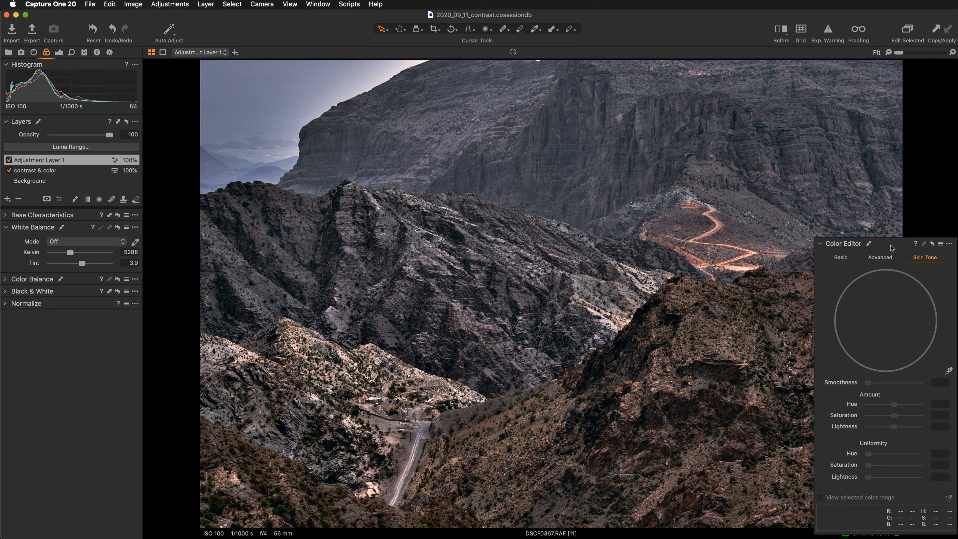
pyautogui.moveTo(891, 247); pyautogui.dragTo(87, 278)
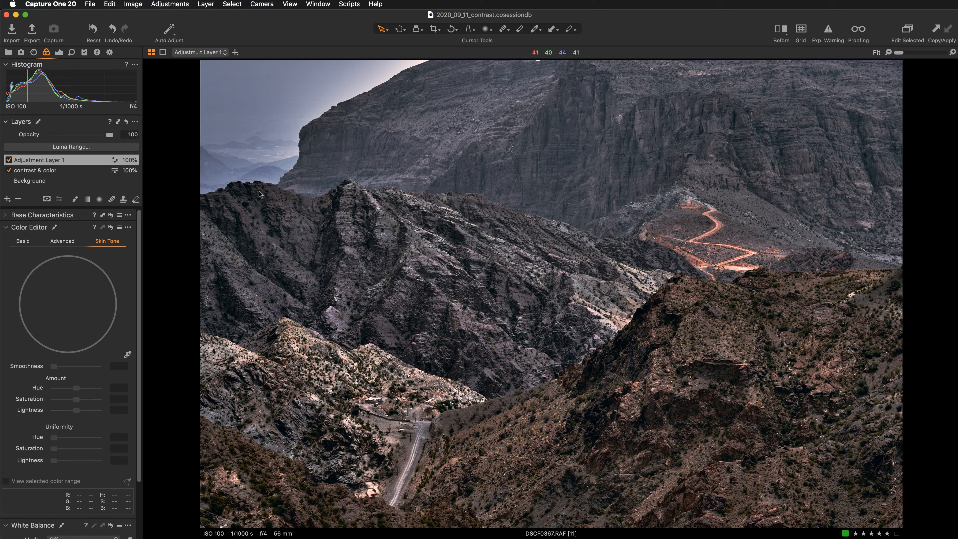
# - Sample the bluish rock face of the distant mountain as the Skin Tone colour and rename the adjustment layer as blue 1
pyautogui.click(127, 355)
pyautogui.click(512, 168)
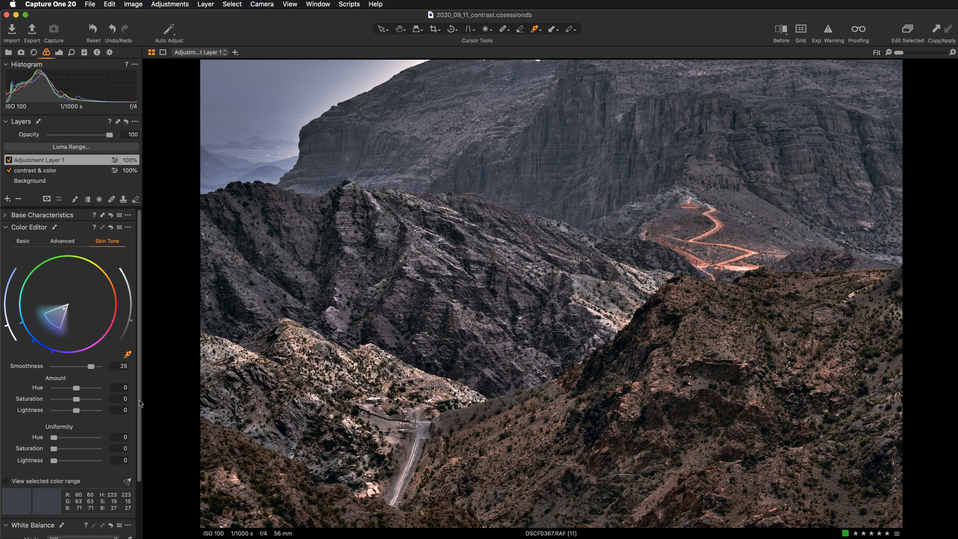
pyautogui.doubleClick(33, 158)
pyautogui.write('blue 1')
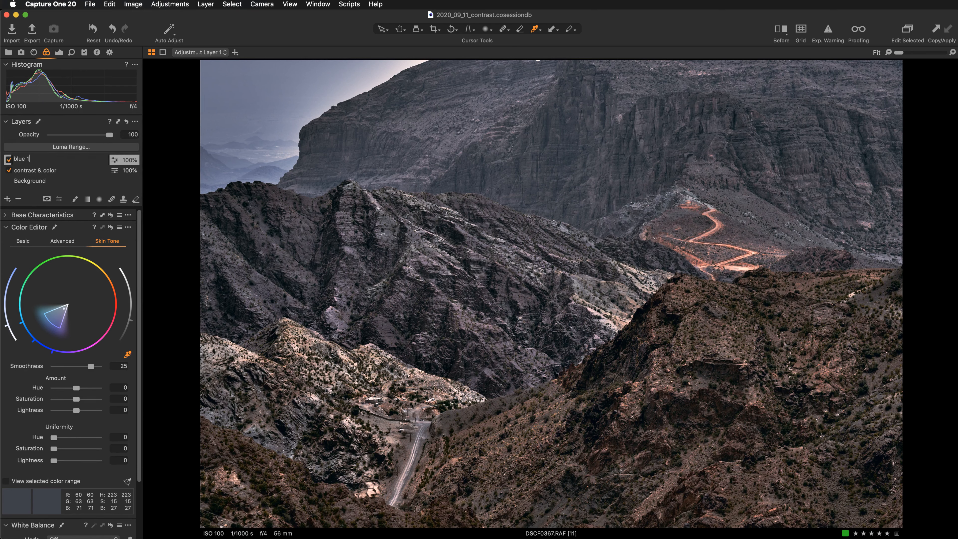
pyautogui.press('Return')
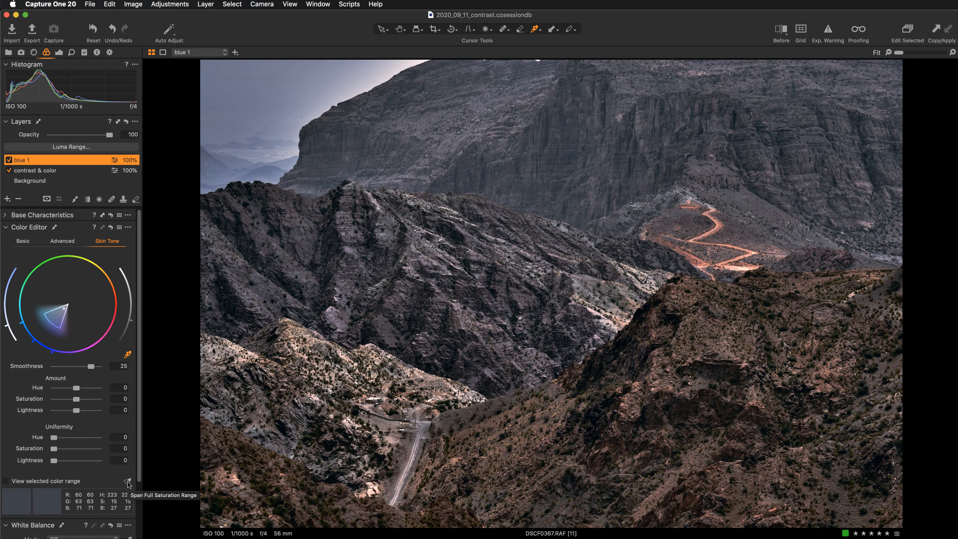
# - Extend the sampled blue across the full saturation range and check its coverage with the selected colour range preview
pyautogui.click(127, 482)
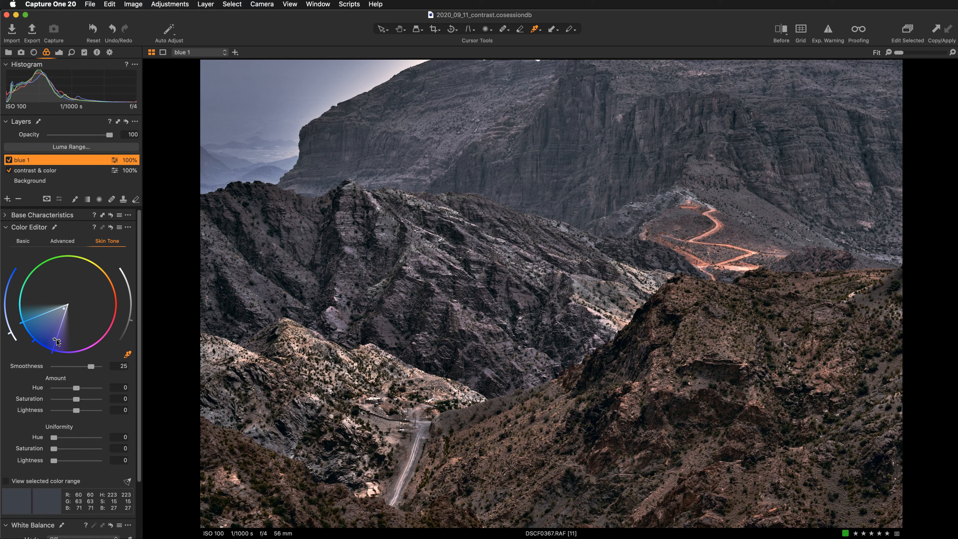
pyautogui.click(6, 482)
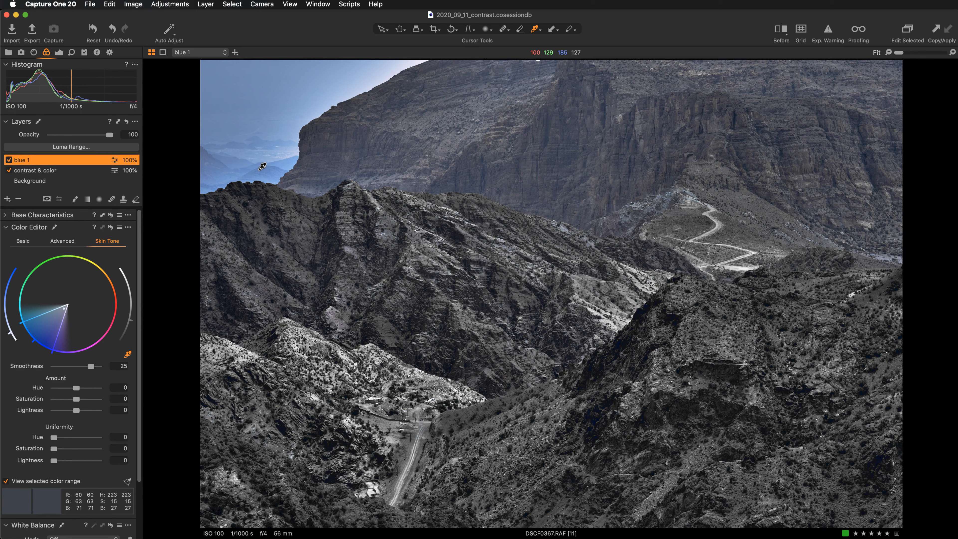
pyautogui.click(6, 482)
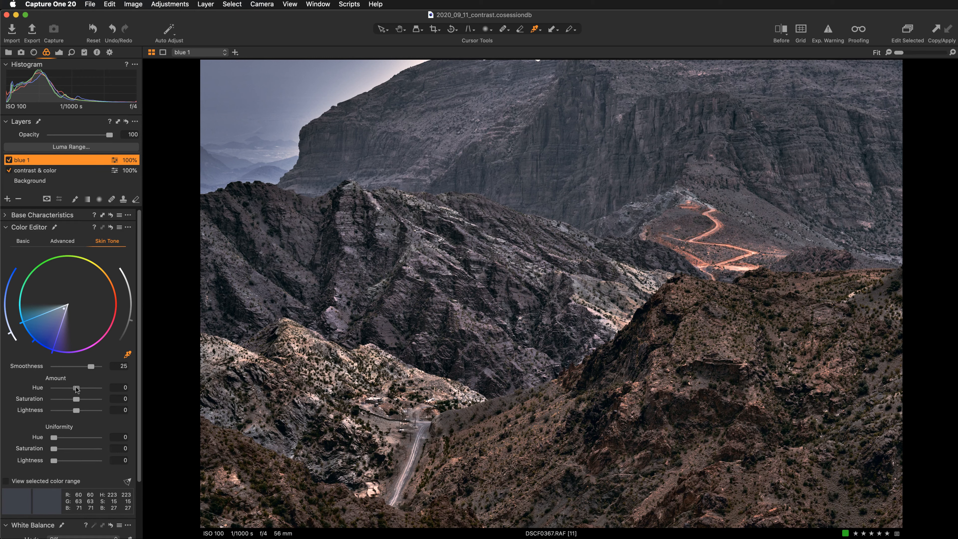
# - Set the Skin Tone Amount for the blues to Hue -4.8 and Saturation about 24, with Lightness at 0
pyautogui.moveTo(75, 388); pyautogui.dragTo(100, 400)
pyautogui.moveTo(99, 387); pyautogui.dragTo(54, 388)
pyautogui.moveTo(55, 389); pyautogui.dragTo(81, 412)
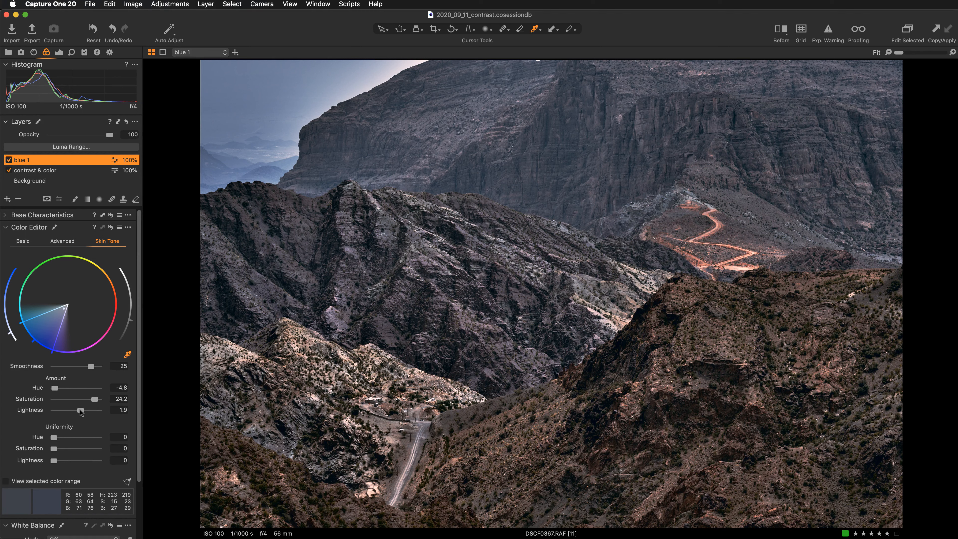
pyautogui.doubleClick(80, 410)
# - Raise the Skin Tone Uniformity for the blues to Hue about 81 and Saturation about 77
pyautogui.moveTo(54, 438); pyautogui.dragTo(87, 437)
pyautogui.moveTo(87, 439); pyautogui.dragTo(90, 439)
pyautogui.moveTo(90, 436); pyautogui.dragTo(91, 438)
pyautogui.moveTo(53, 448); pyautogui.dragTo(85, 450)
# - Compare the distant mountain and sky with the blue 1 layer off and on at 100% zoom
pyautogui.click(8, 161)
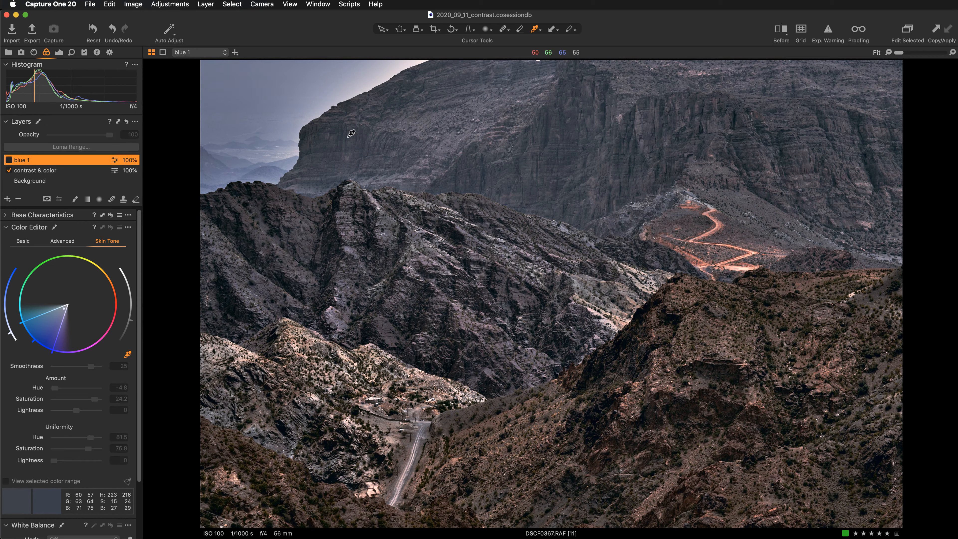
pyautogui.press('alt+super+0')
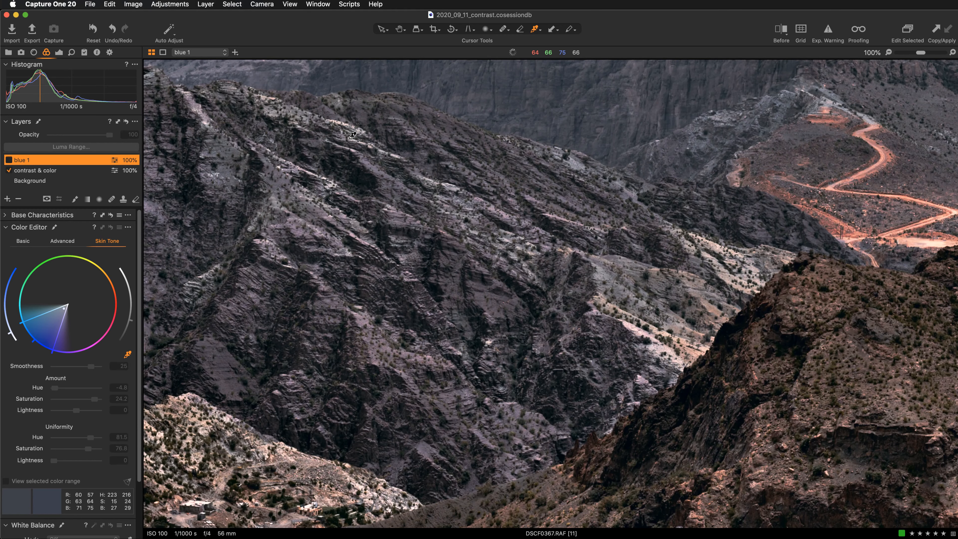
pyautogui.moveTo(352, 135); pyautogui.dragTo(552, 316)
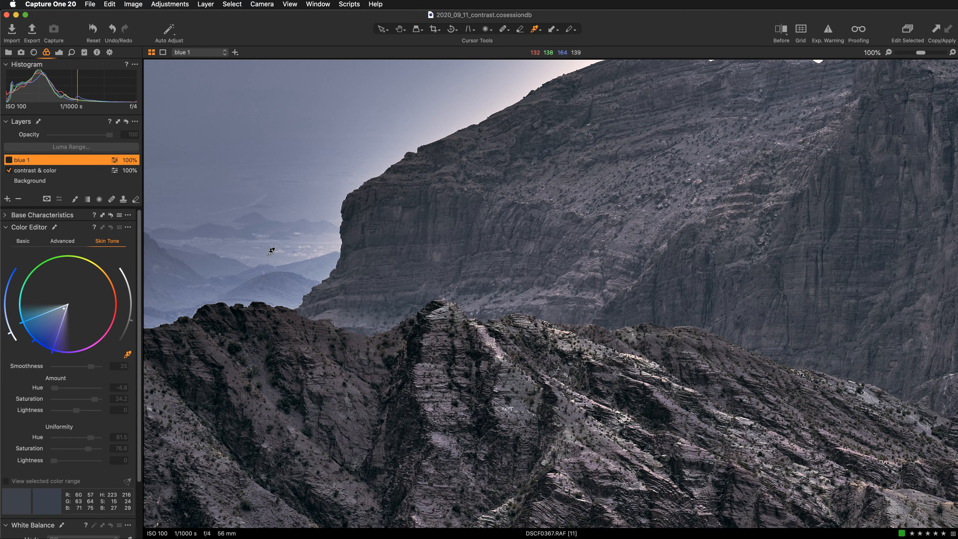
pyautogui.click(8, 161)
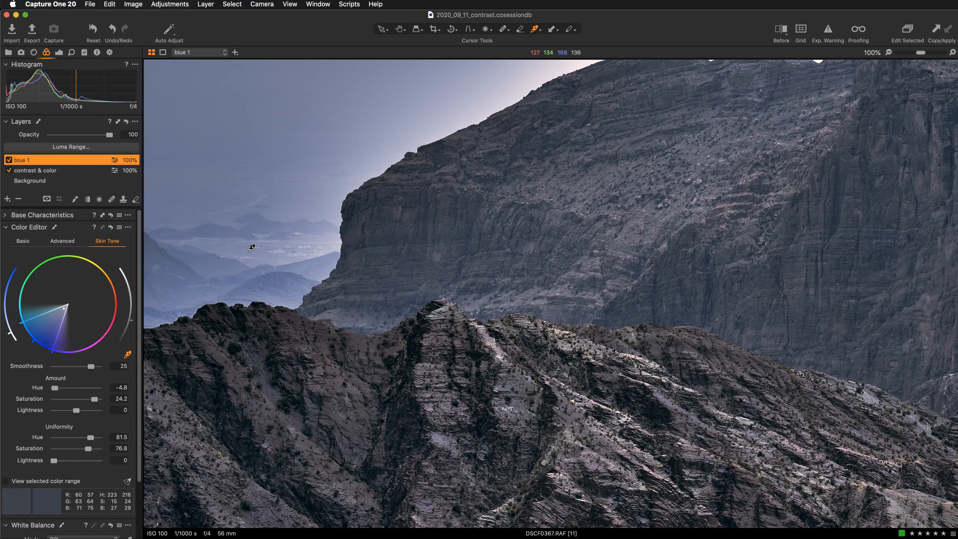
pyautogui.press('super+0')
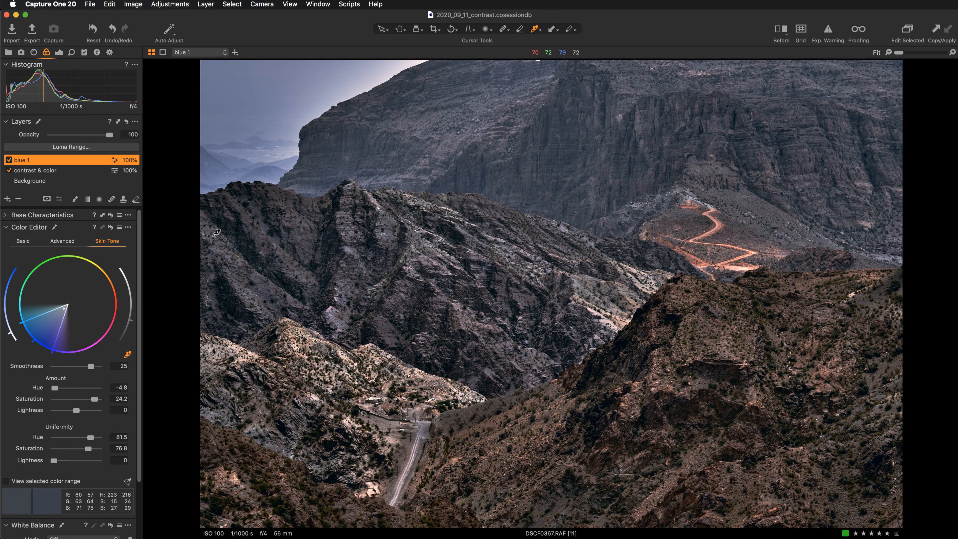
# - Add an adjustment layer named blue2 and sample the distant mountain's bluish rock as its Skin Tone colour across the full saturation range
pyautogui.click(7, 199)
pyautogui.click(18, 211)
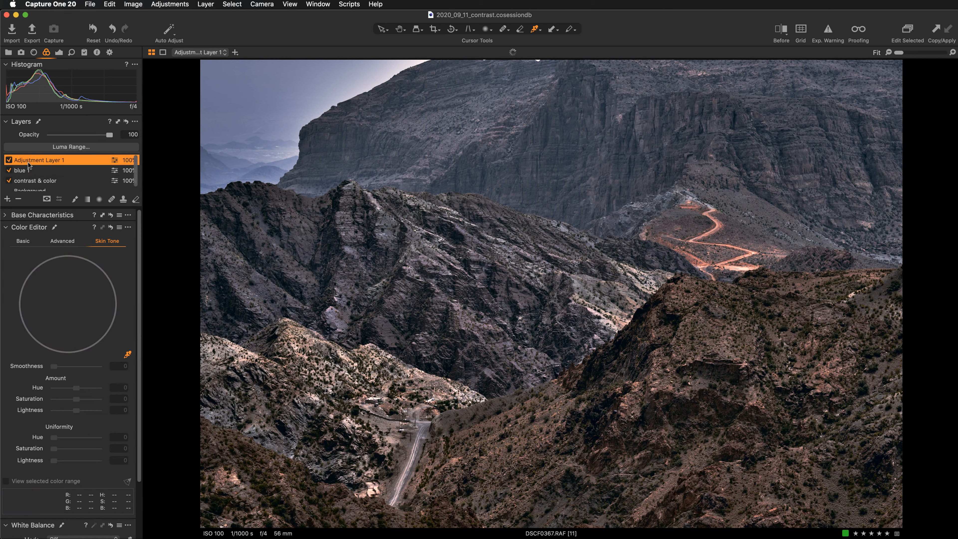
pyautogui.doubleClick(30, 159)
pyautogui.write('blue2')
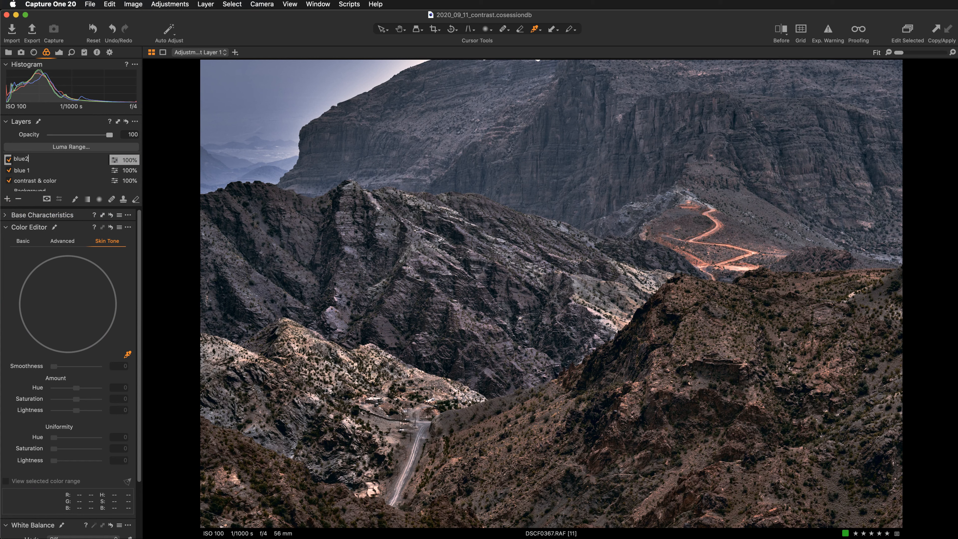
pyautogui.press('Return')
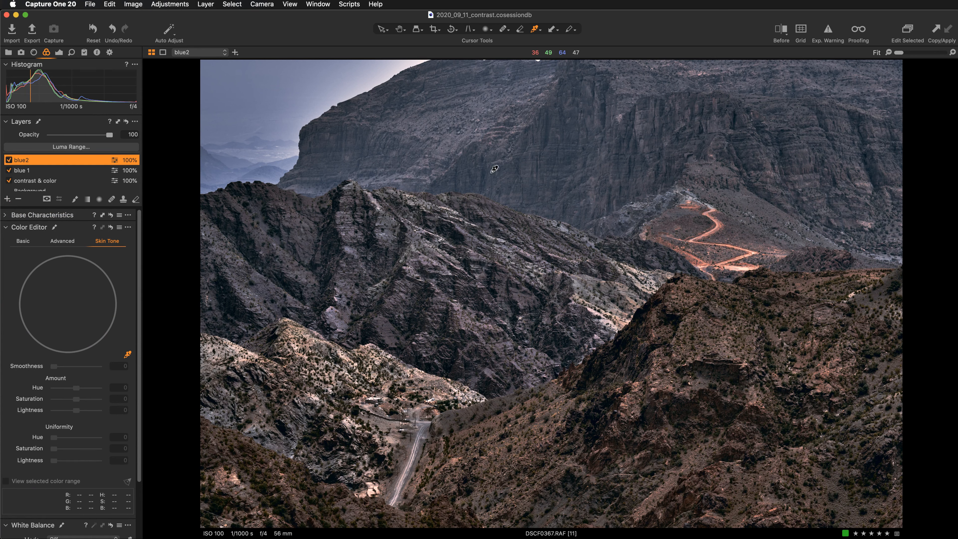
pyautogui.click(483, 168)
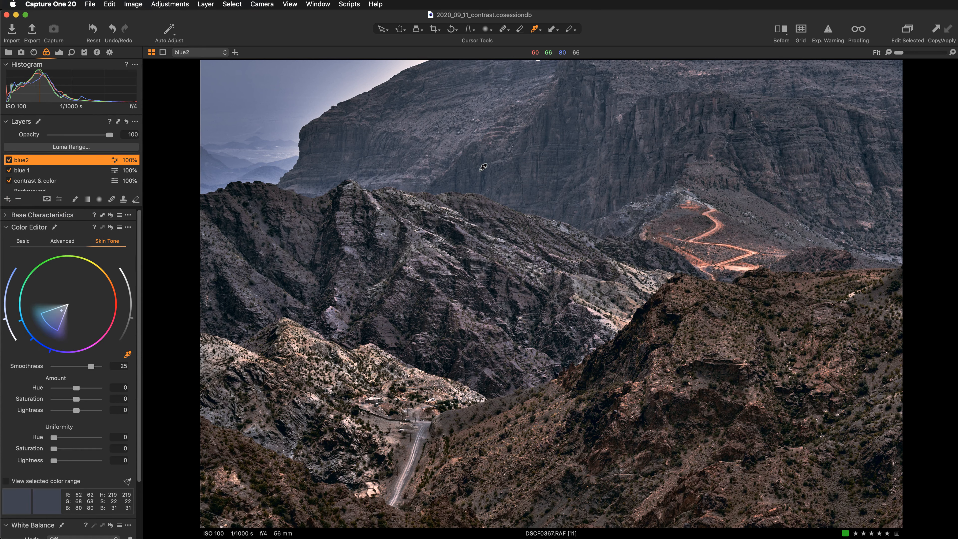
pyautogui.click(127, 480)
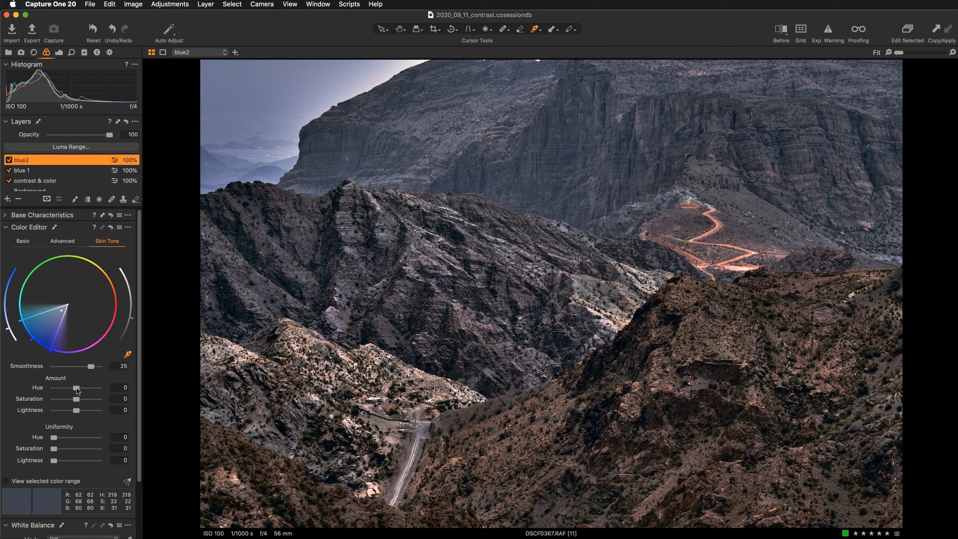
# - Set the blue2 Skin Tone Amount to Hue -5, Saturation 21.5, Lightness 0.7, and its Uniformity to Hue 94.8, Saturation 91.1
pyautogui.moveTo(76, 388); pyautogui.dragTo(99, 399)
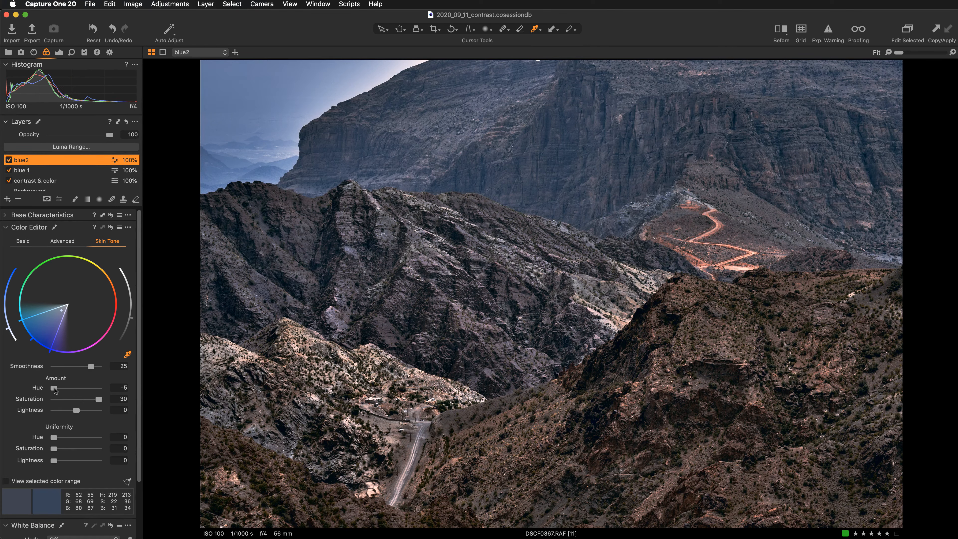
pyautogui.moveTo(54, 388); pyautogui.dragTo(16, 386)
pyautogui.moveTo(98, 399); pyautogui.dragTo(83, 411)
pyautogui.moveTo(83, 409); pyautogui.dragTo(100, 440)
pyautogui.moveTo(94, 437); pyautogui.dragTo(94, 440)
pyautogui.moveTo(54, 448); pyautogui.dragTo(94, 450)
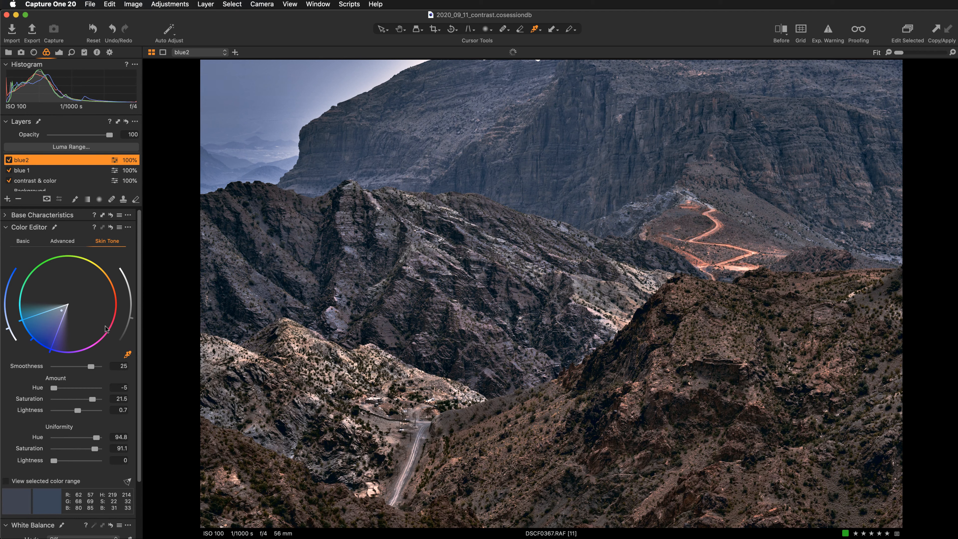
# - Compare the image with the blue2 and blue 1 layers switched off and on
pyautogui.click(9, 160)
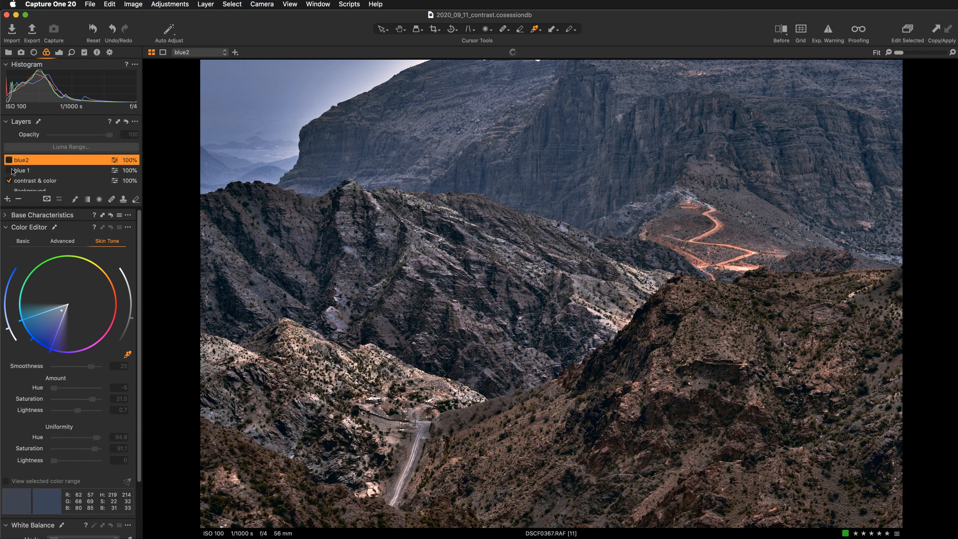
pyautogui.click(9, 170)
pyautogui.click(9, 170)
pyautogui.click(9, 160)
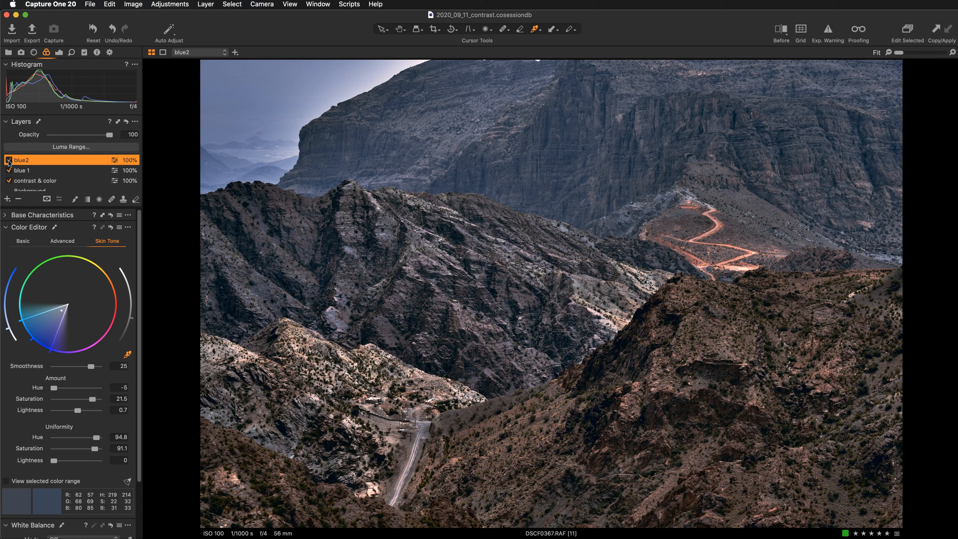
pyautogui.click(9, 159)
pyautogui.click(9, 160)
# - Fine-tune the blue2 Skin Tone Amount to Saturation 22.1 and Lightness 1.5, and slightly lower the blue 1 Hue Amount
pyautogui.moveTo(92, 400); pyautogui.dragTo(79, 412)
pyautogui.click(46, 174)
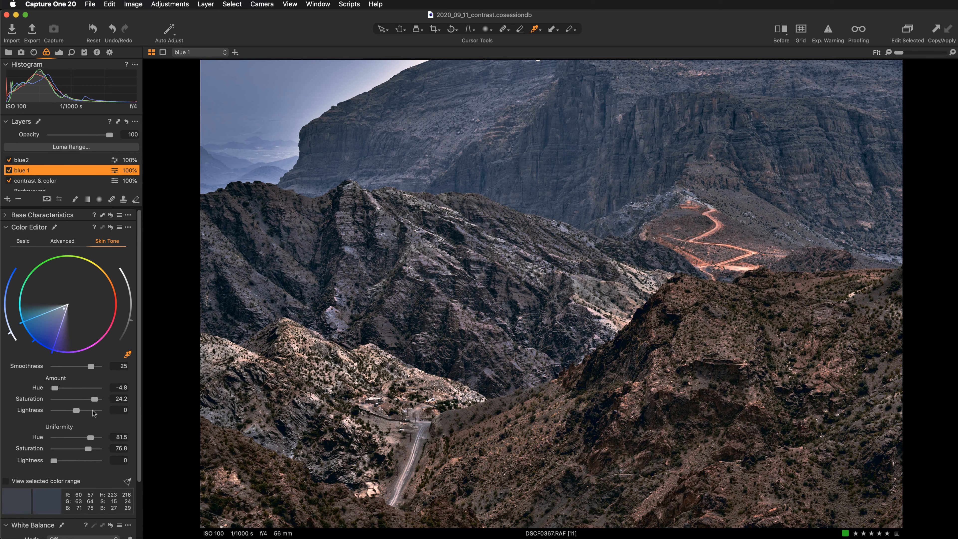
pyautogui.moveTo(55, 387); pyautogui.dragTo(51, 387)
pyautogui.click(35, 161)
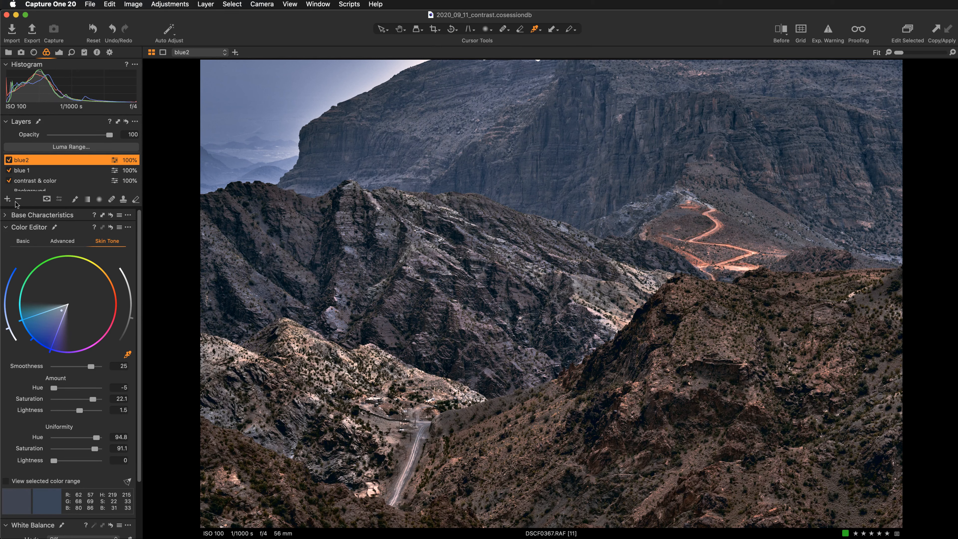
# - Enlarge the Layers tool to Medium Size and add an adjustment layer named brown 1
pyautogui.click(135, 121)
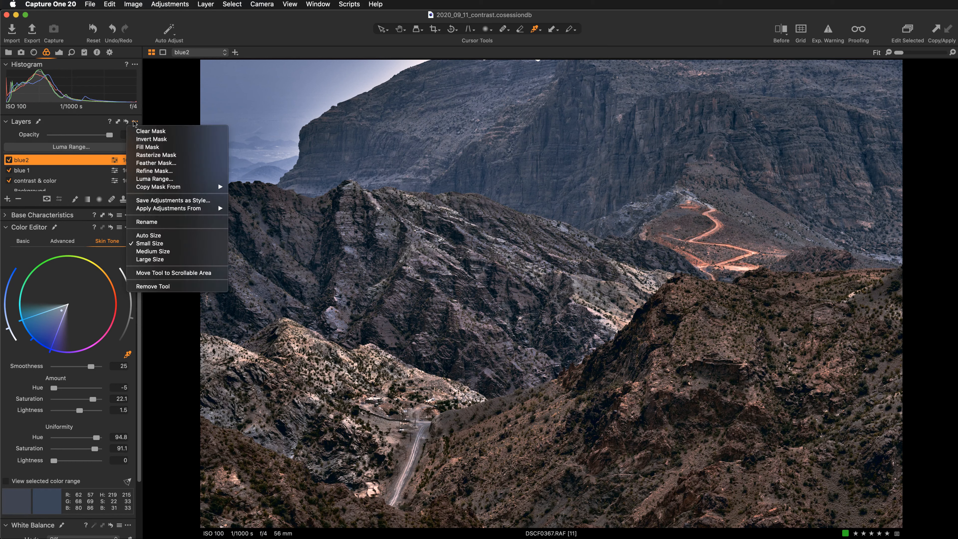
pyautogui.click(153, 251)
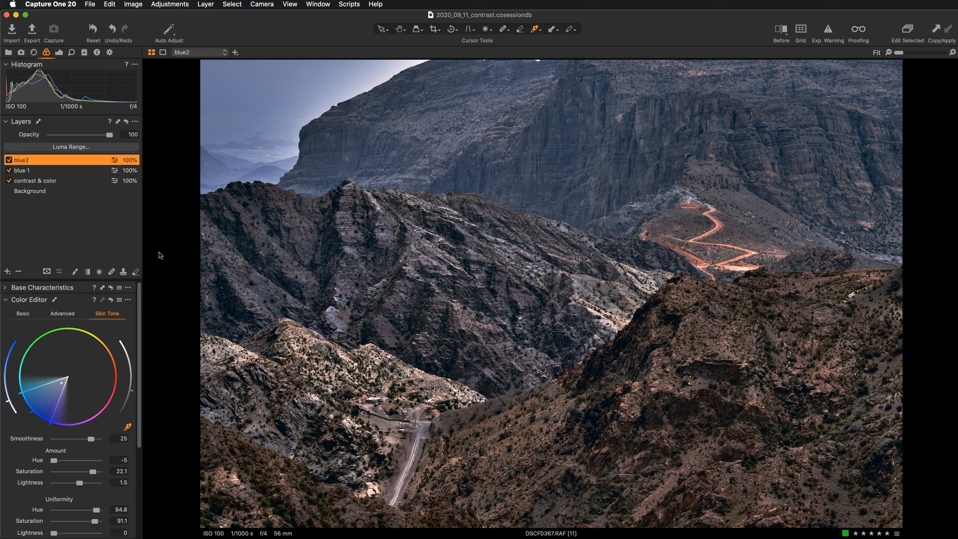
pyautogui.click(7, 273)
pyautogui.click(21, 286)
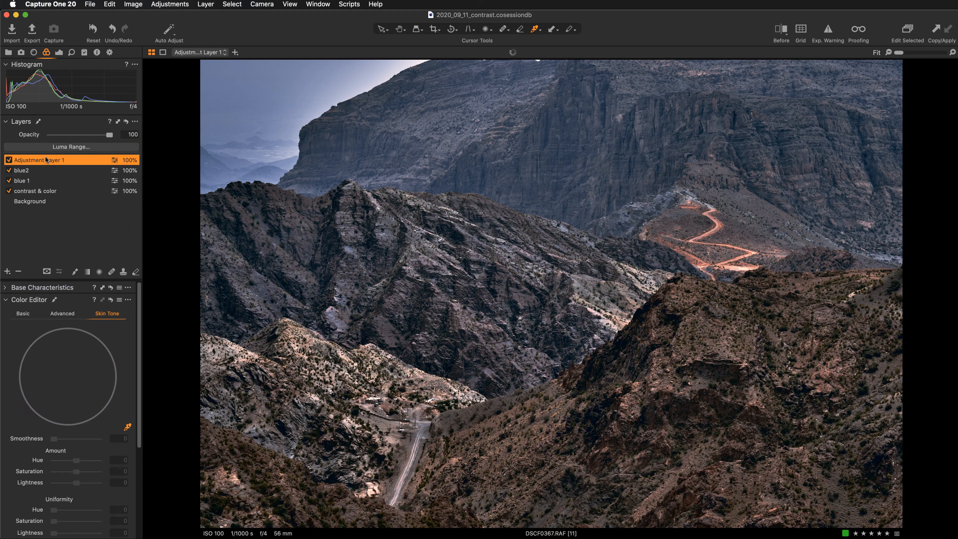
pyautogui.doubleClick(30, 160)
pyautogui.write('bro')
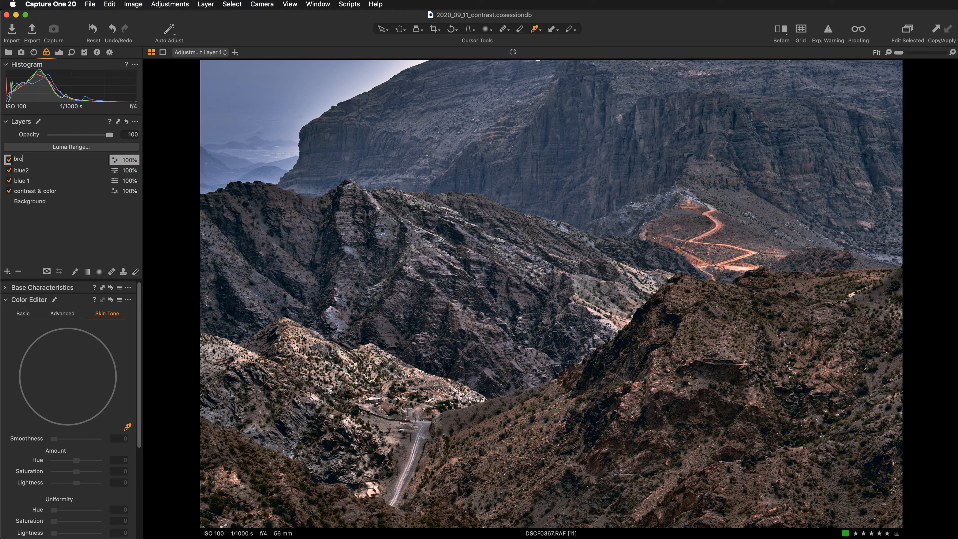
pyautogui.write('wn 1')
pyautogui.press('Return')
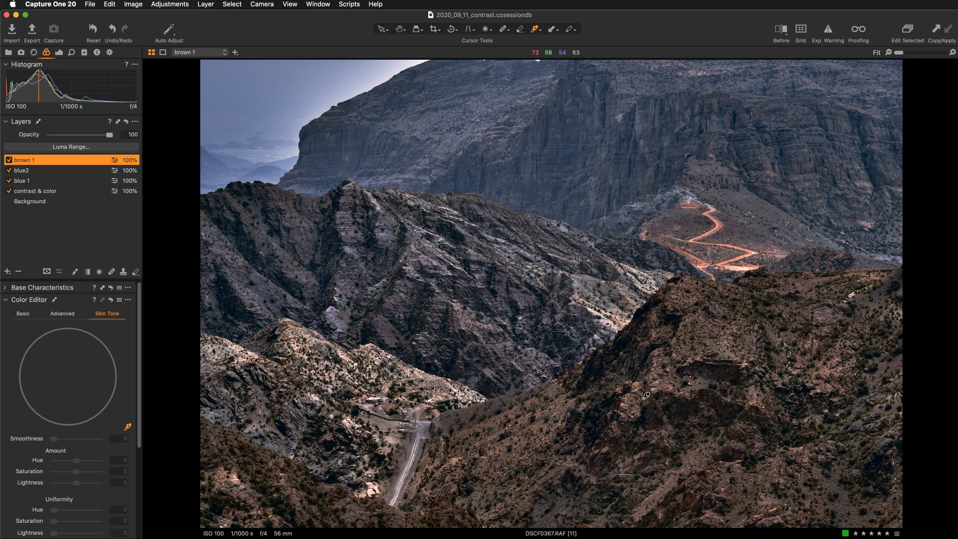
# - Sample the brown foreground slope as the Skin Tone colour across the full saturation range and detach the Color Editor as a floating tool
pyautogui.click(637, 404)
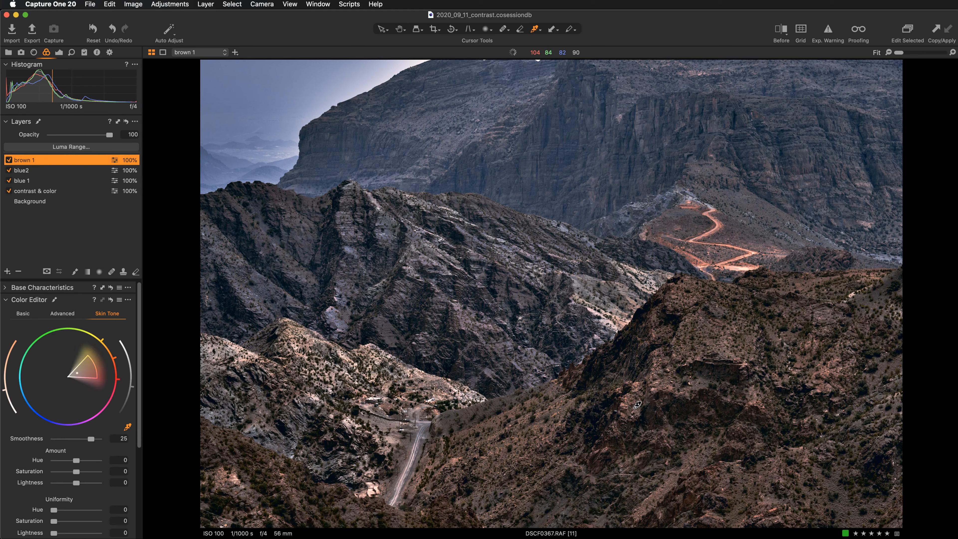
pyautogui.scroll(-2, 97, 442)
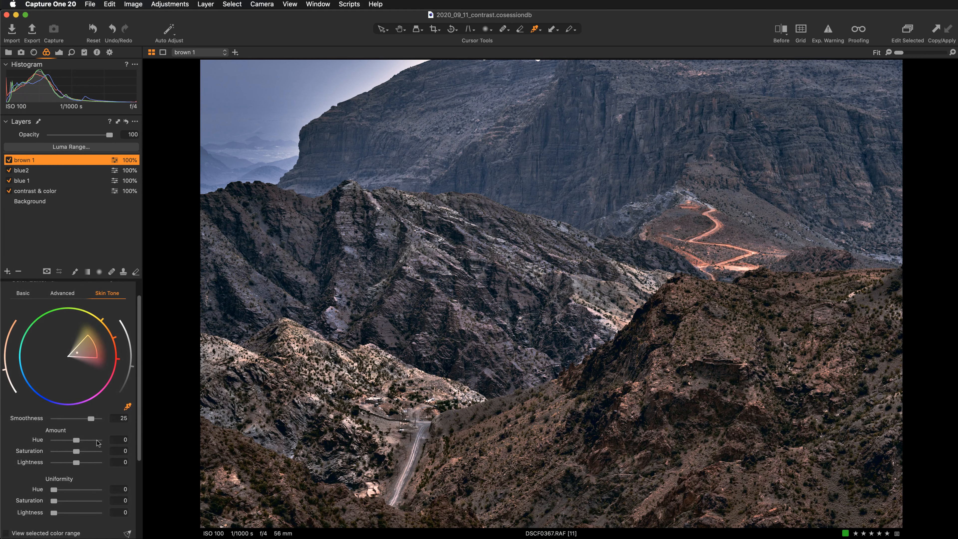
pyautogui.scroll(-2, 97, 442)
pyautogui.click(127, 508)
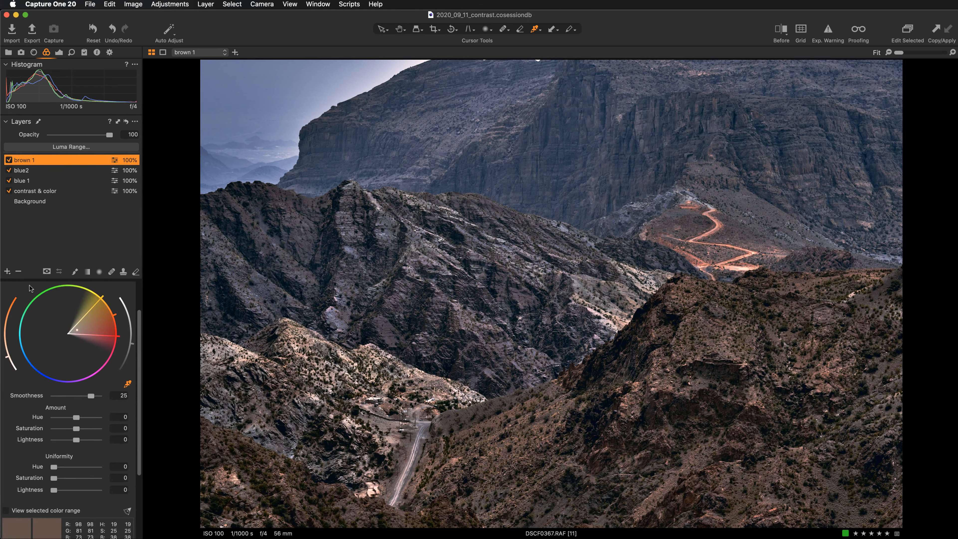
pyautogui.scroll(3, 30, 288)
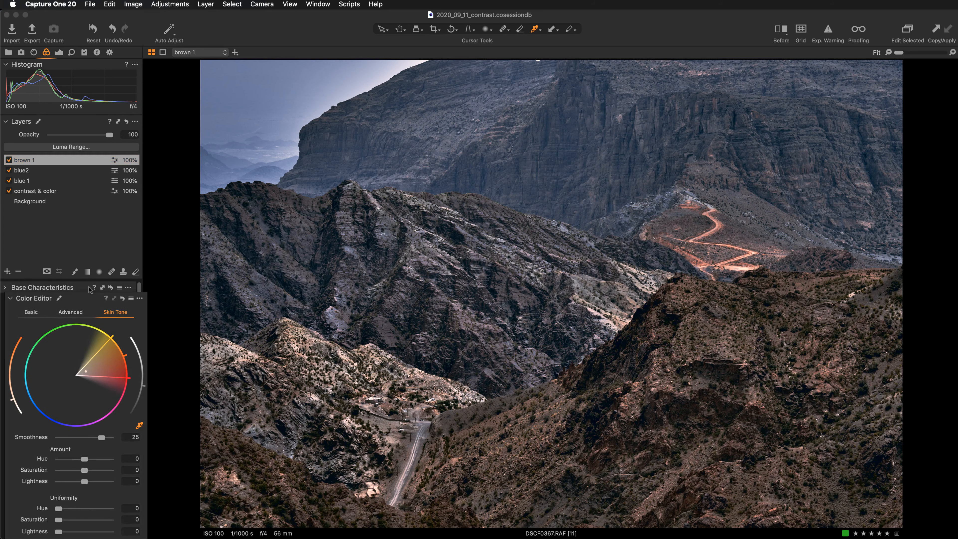
pyautogui.moveTo(34, 293); pyautogui.dragTo(216, 18)
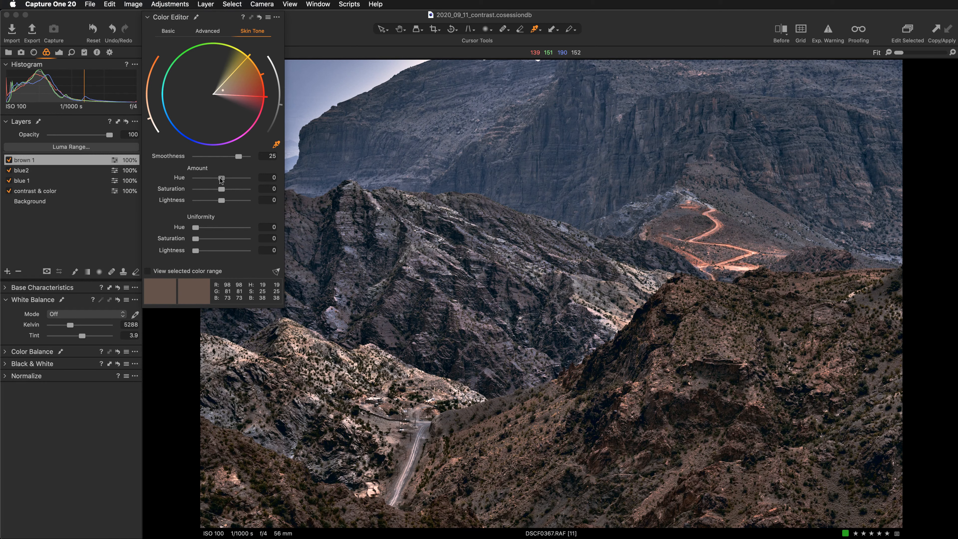
# - Set the brown 1 Skin Tone Amount to Hue 5, Saturation 1.6, Lightness 2, and its Uniformity to Hue 87.8, Saturation 90
pyautogui.moveTo(221, 178); pyautogui.dragTo(261, 190)
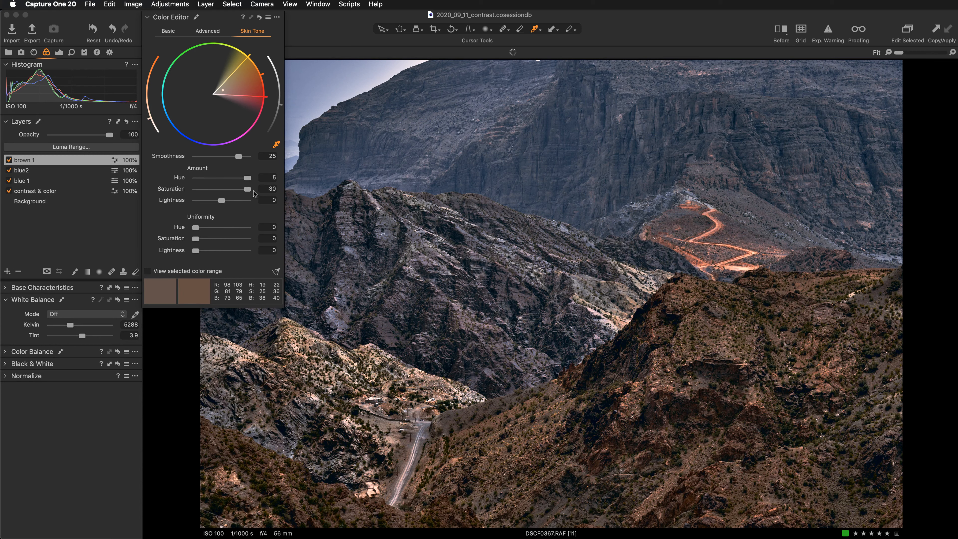
pyautogui.moveTo(247, 178); pyautogui.dragTo(175, 180)
pyautogui.click(247, 177)
pyautogui.moveTo(247, 190); pyautogui.dragTo(223, 189)
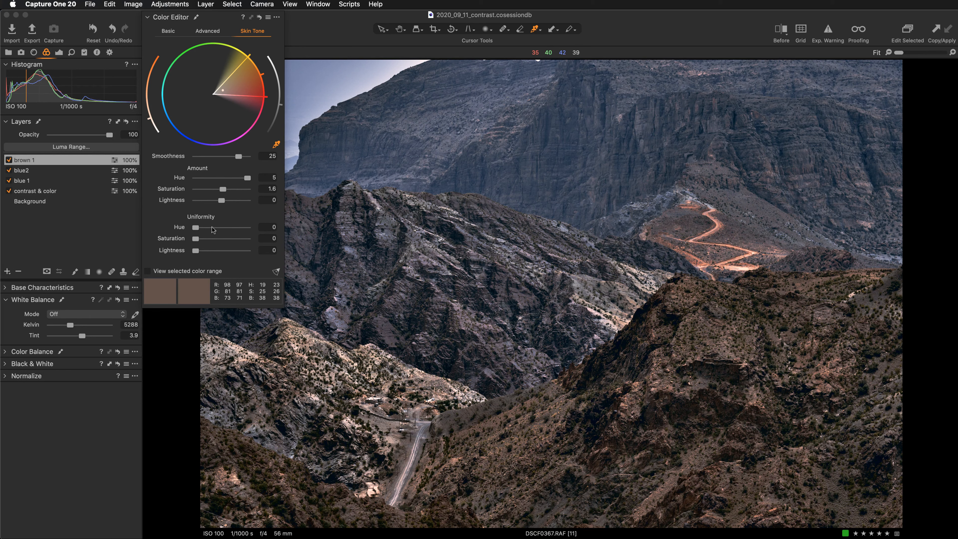
pyautogui.moveTo(221, 202); pyautogui.dragTo(226, 202)
pyautogui.moveTo(195, 229); pyautogui.dragTo(244, 240)
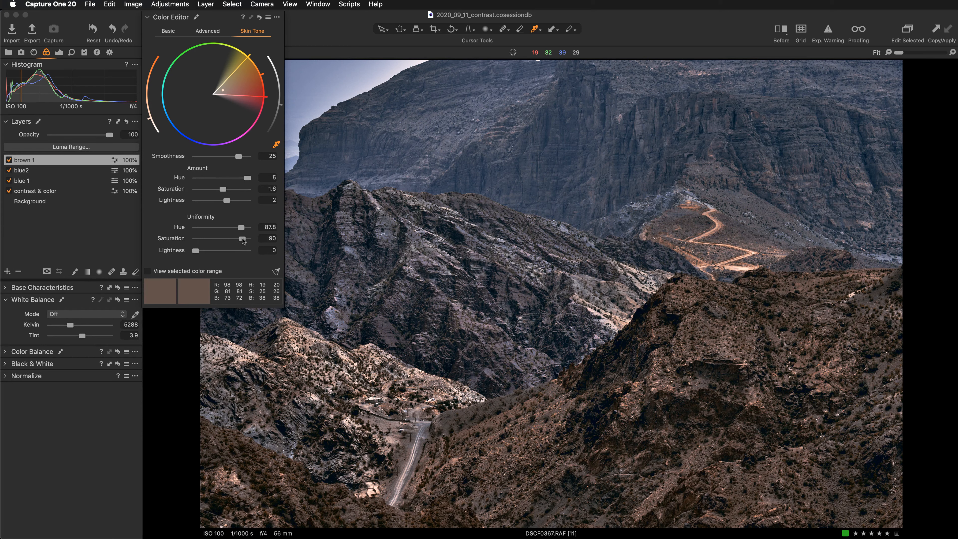
# - Compare the foreground slope with the brown 1 layer off and on, both in full view and at 100%
pyautogui.click(9, 160)
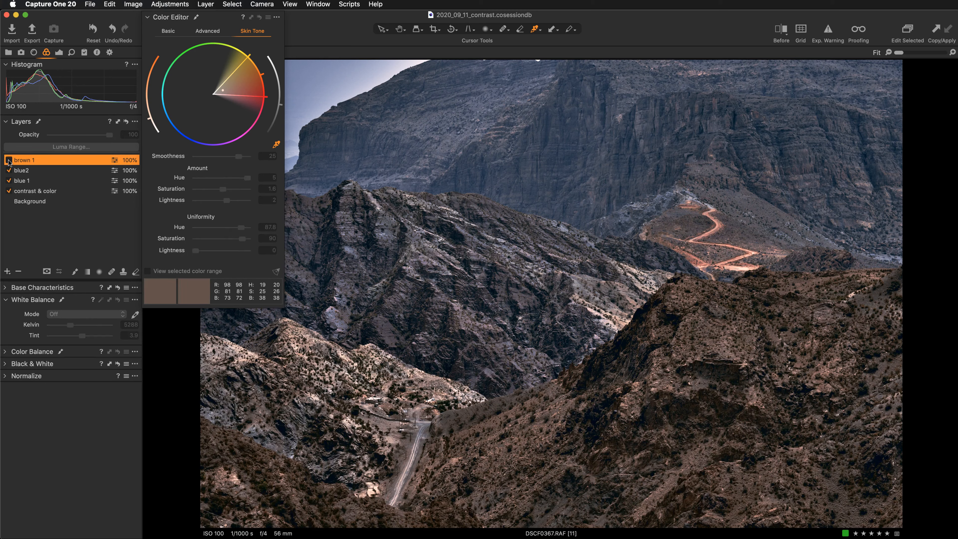
pyautogui.click(9, 160)
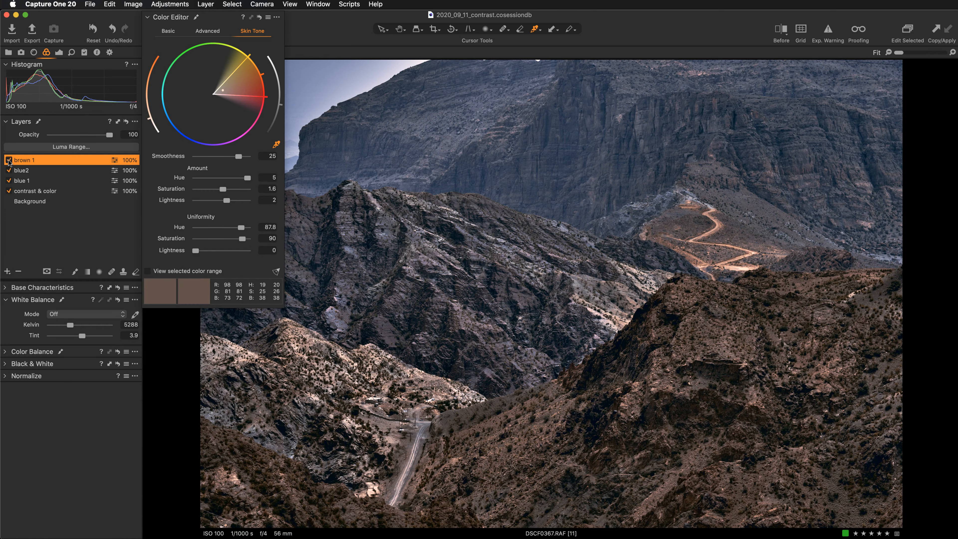
pyautogui.press('super+alt+0')
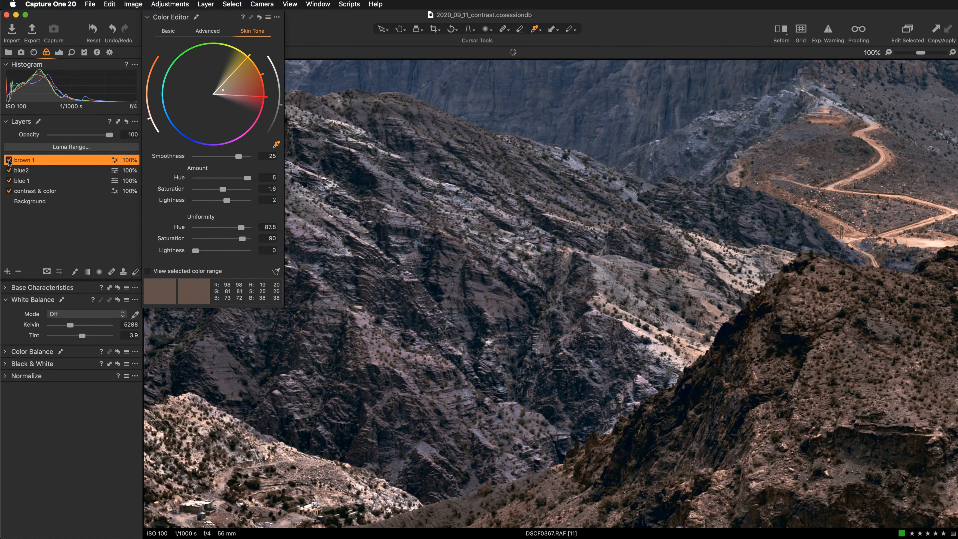
pyautogui.click(399, 30)
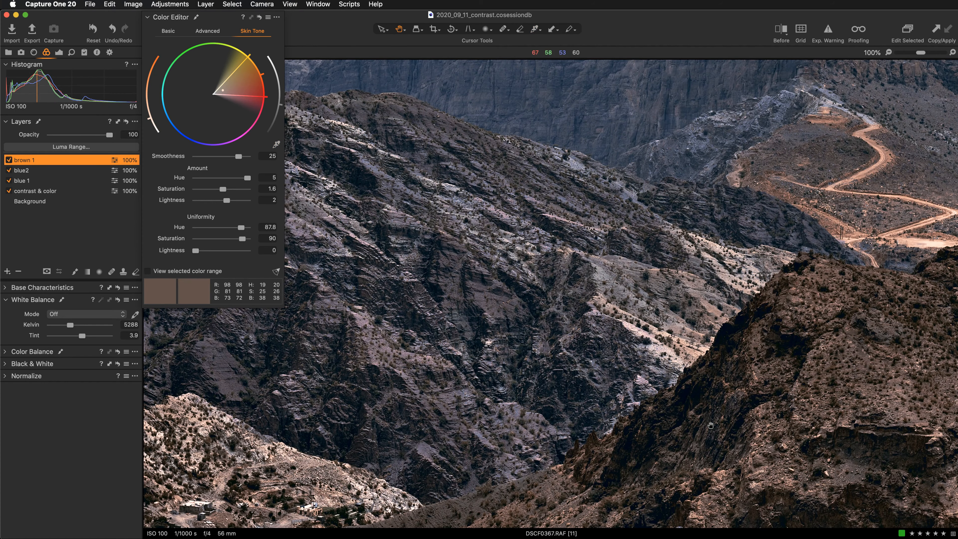
pyautogui.moveTo(710, 425); pyautogui.dragTo(507, 245)
pyautogui.moveTo(756, 394)
pyautogui.mouseDown()
pyautogui.moveTo(694, 383)
pyautogui.moveTo(709, 392)
pyautogui.mouseUp()
pyautogui.moveTo(680, 234); pyautogui.dragTo(620, 327)
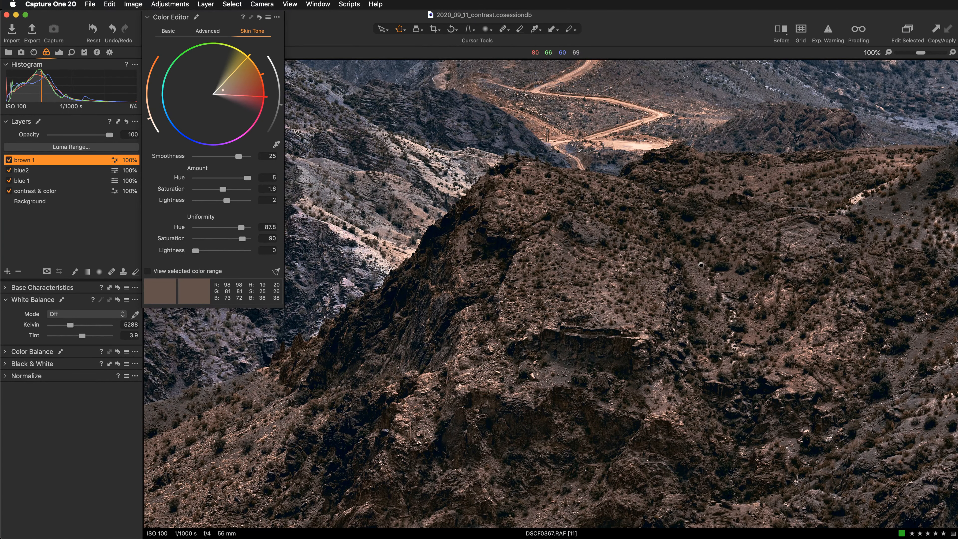
pyautogui.scroll(1, 701, 266)
pyautogui.click(8, 160)
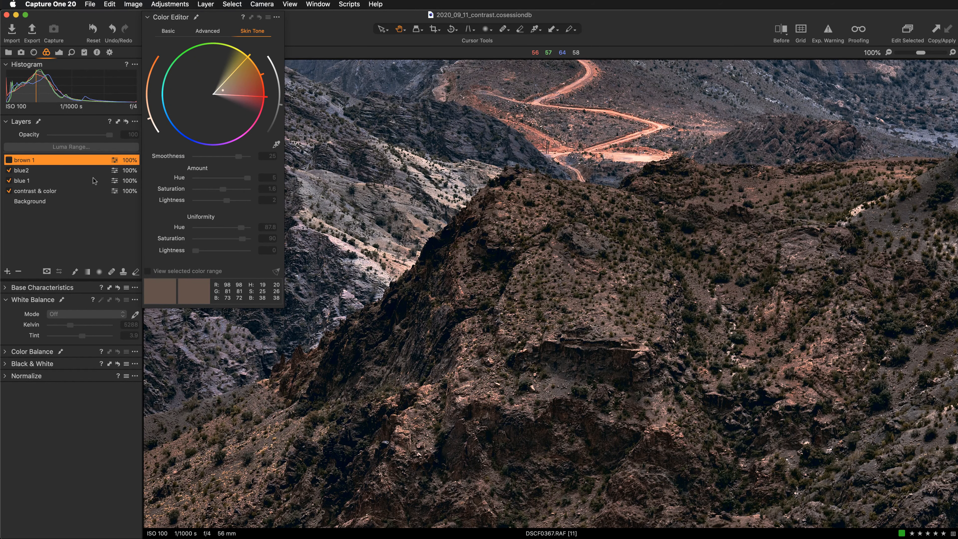
pyautogui.click(9, 159)
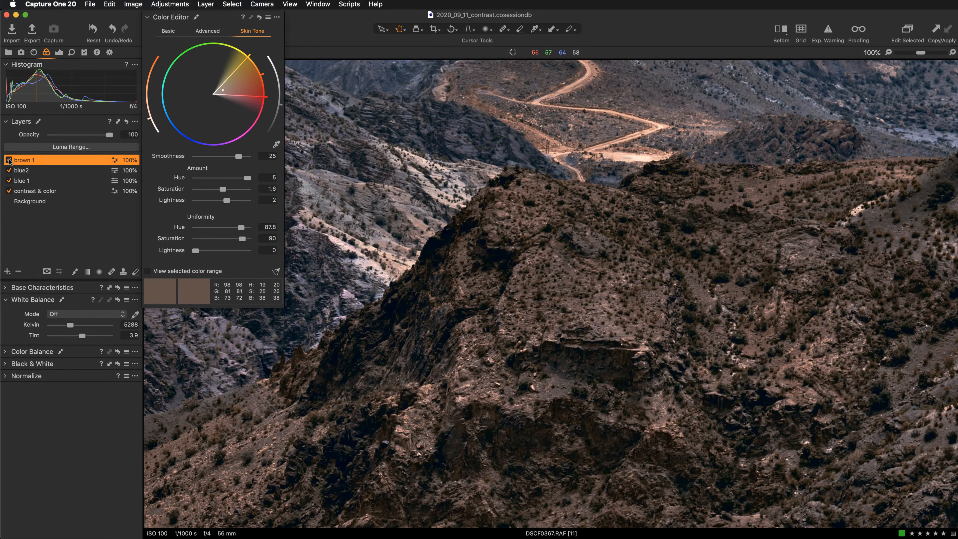
pyautogui.click(495, 303)
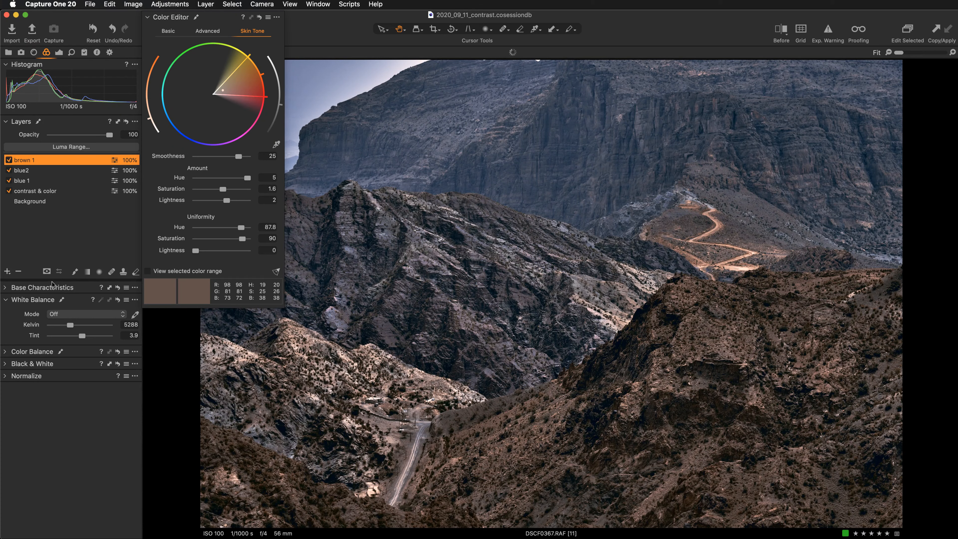
# - Add a filled adjustment layer above brown 1 and name it brown 2
pyautogui.click(7, 271)
pyautogui.click(23, 283)
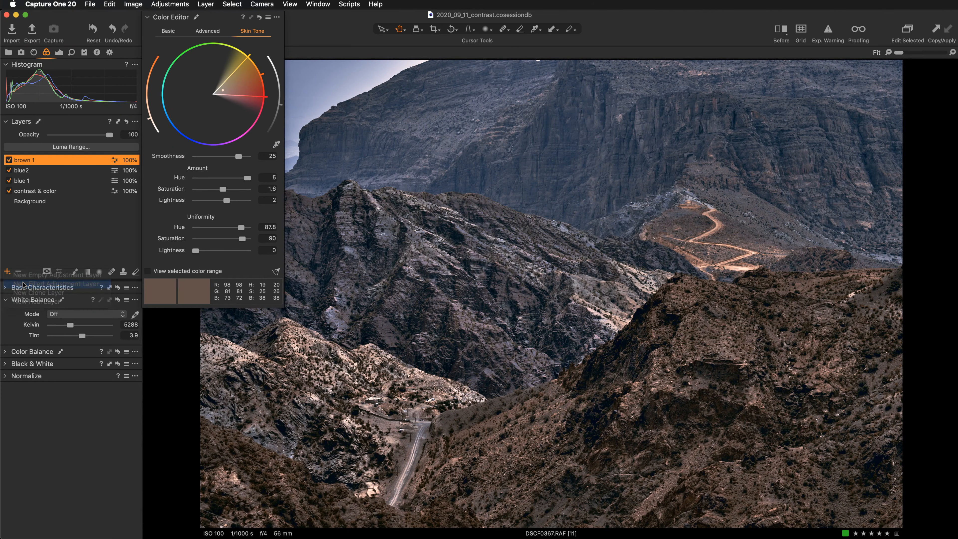
pyautogui.doubleClick(28, 157)
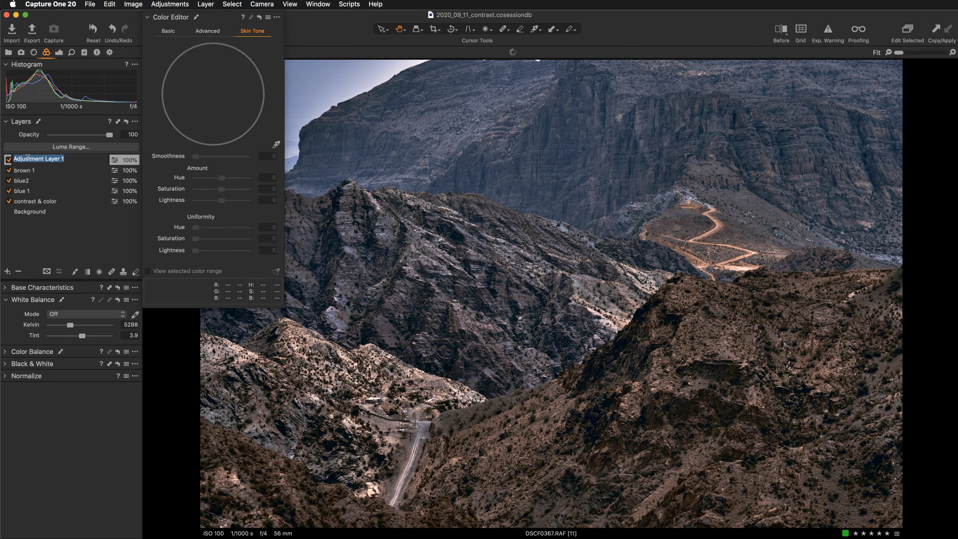
pyautogui.write('brownb')
pyautogui.press('BackSpace')
pyautogui.press('BackSpace')
pyautogui.press('BackSpace')
pyautogui.write('2')
pyautogui.press('Return')
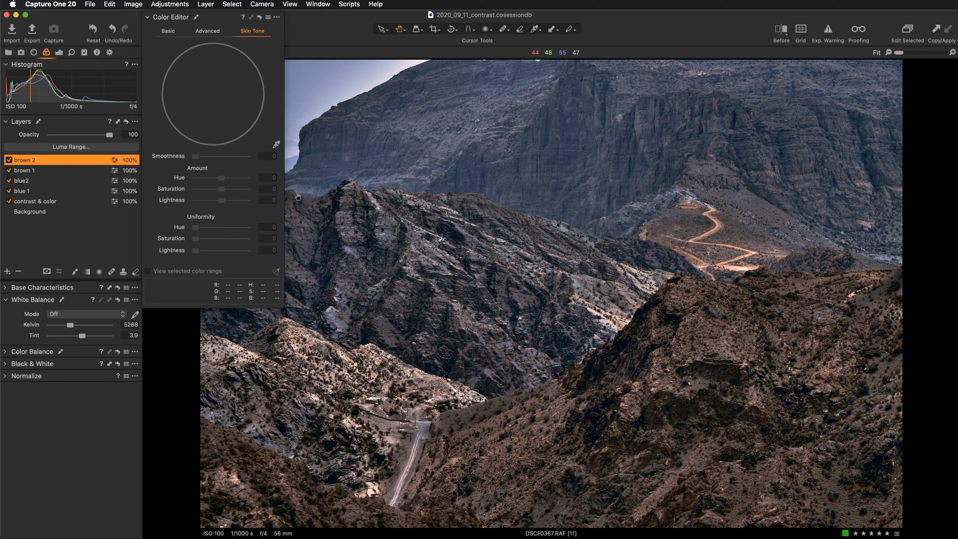
# - Sample the brown foreground slope as the brown 2 Skin Tone colour and set its Amount to Hue 5, Saturation 16.7, Lightness 3.7
pyautogui.click(277, 146)
pyautogui.click(666, 384)
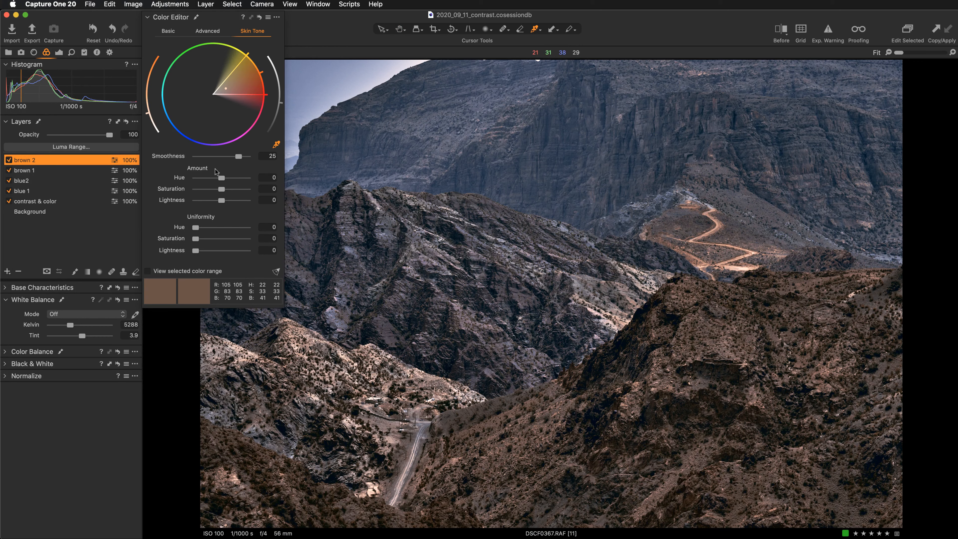
pyautogui.moveTo(221, 178); pyautogui.dragTo(248, 188)
pyautogui.click(247, 177)
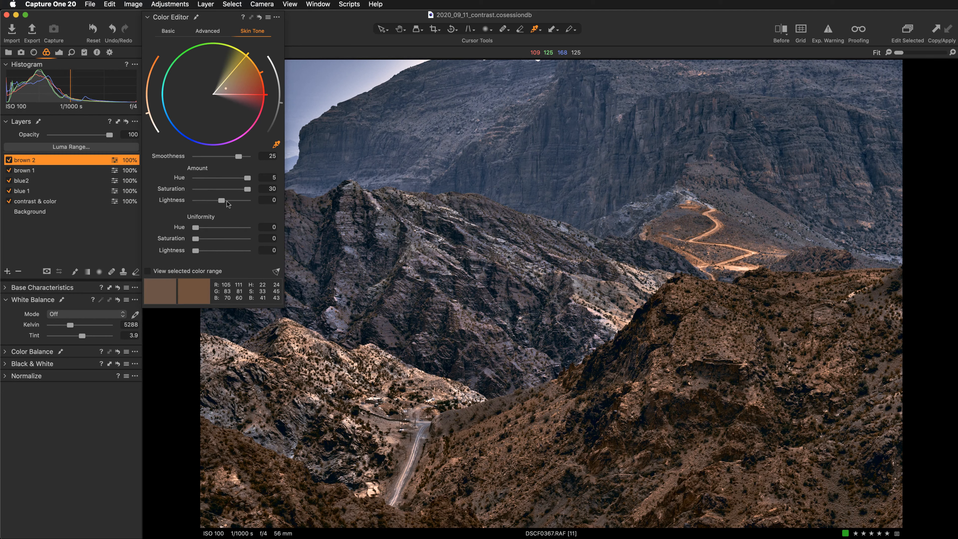
pyautogui.moveTo(244, 190); pyautogui.dragTo(234, 189)
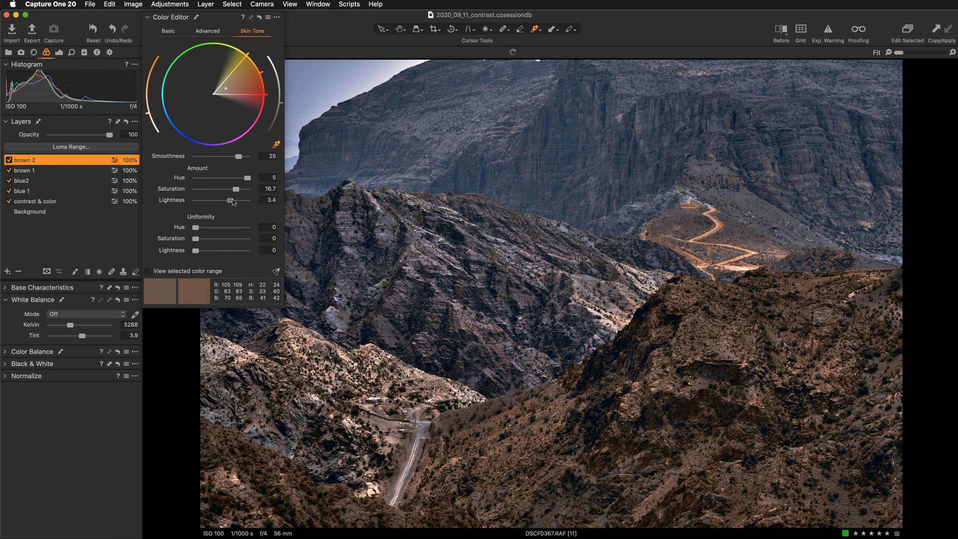
pyautogui.moveTo(232, 200); pyautogui.dragTo(234, 199)
# - Set the brown 2 Uniformity to Hue 90.7 and Saturation 84.7, and place the floating Color Editor clear of the Layers tool
pyautogui.moveTo(196, 227); pyautogui.dragTo(243, 239)
pyautogui.moveTo(242, 239); pyautogui.dragTo(243, 228)
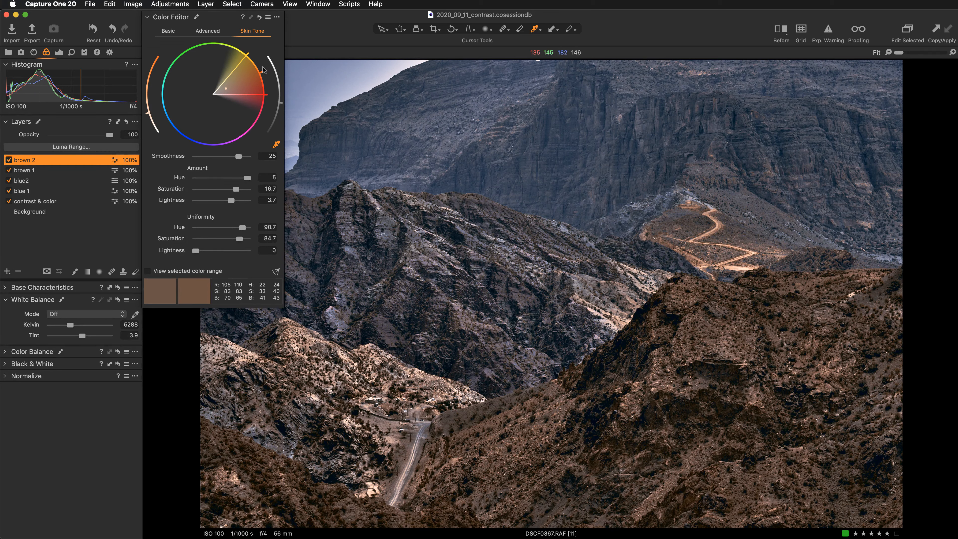
pyautogui.moveTo(224, 20); pyautogui.dragTo(134, 56)
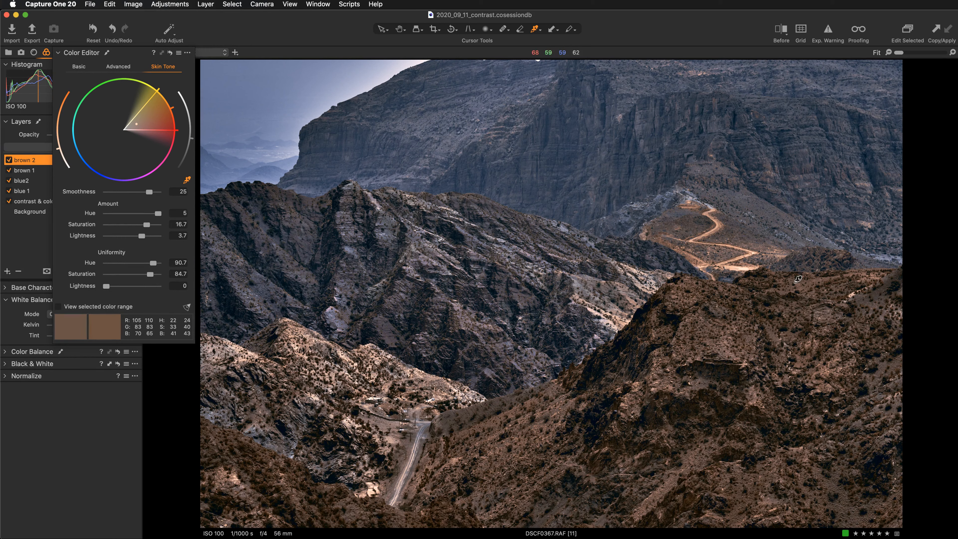
pyautogui.moveTo(127, 57); pyautogui.dragTo(258, 57)
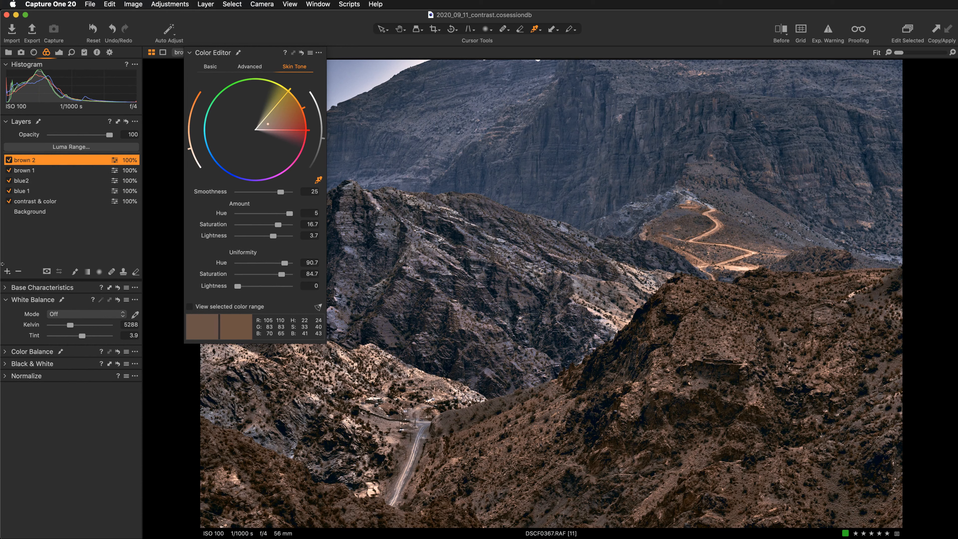
# - Add a filled adjustment layer above brown 2 and name it brown 3
pyautogui.click(7, 271)
pyautogui.click(20, 288)
pyautogui.doubleClick(34, 161)
pyautogui.write('brown 3')
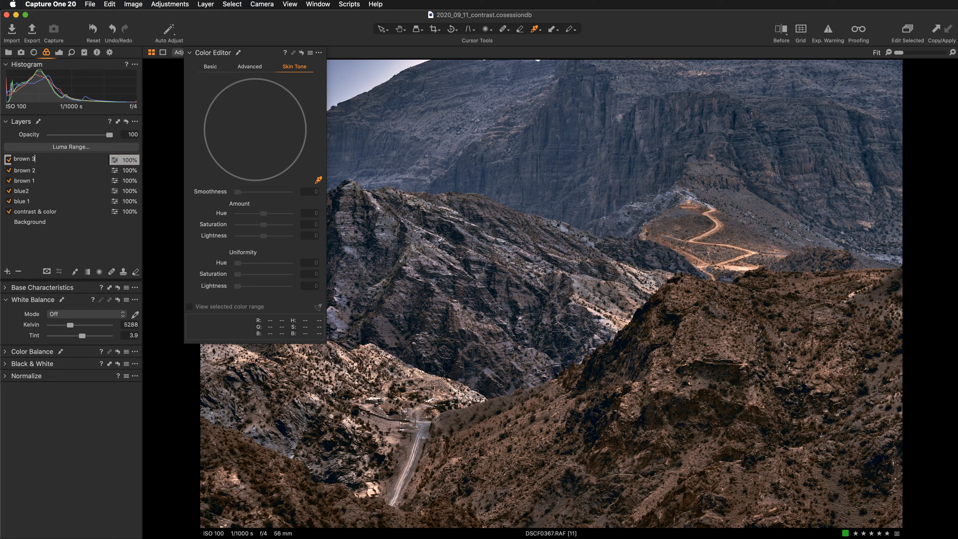
pyautogui.press('Return')
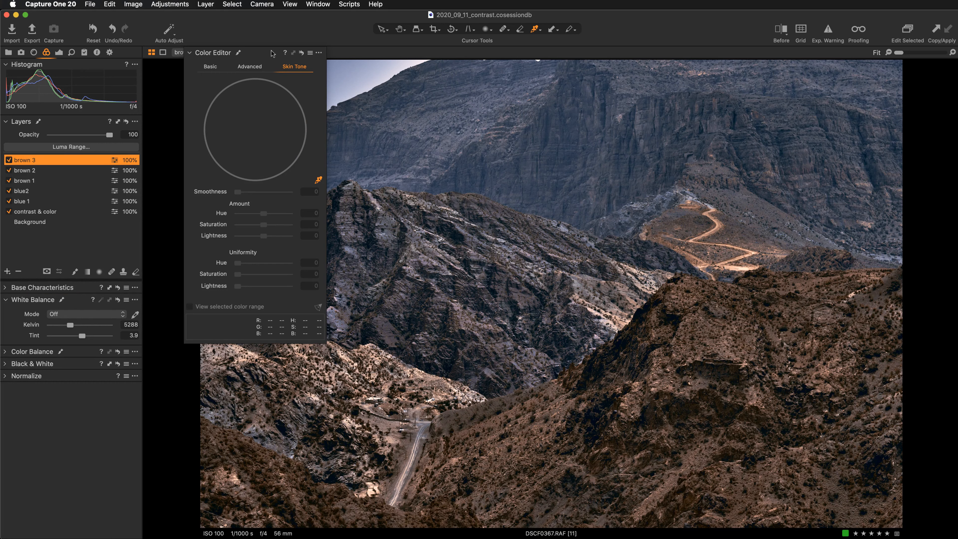
# - Sample the foreground slope for brown 3 and set Amount Hue 5, Saturation 10.7, Lightness 5.5 and Uniformity Hue 83.2, Saturation 80.5
pyautogui.moveTo(270, 53); pyautogui.dragTo(207, 18)
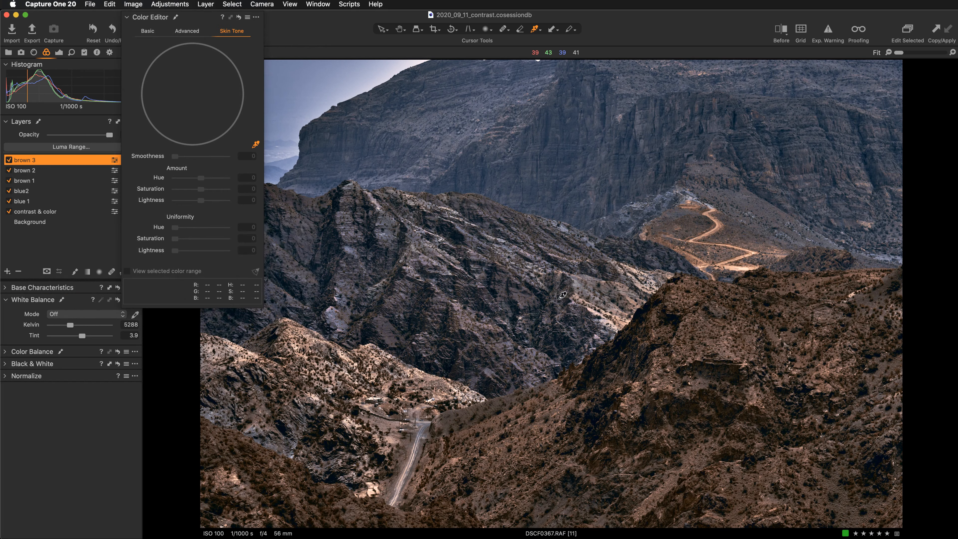
pyautogui.click(671, 383)
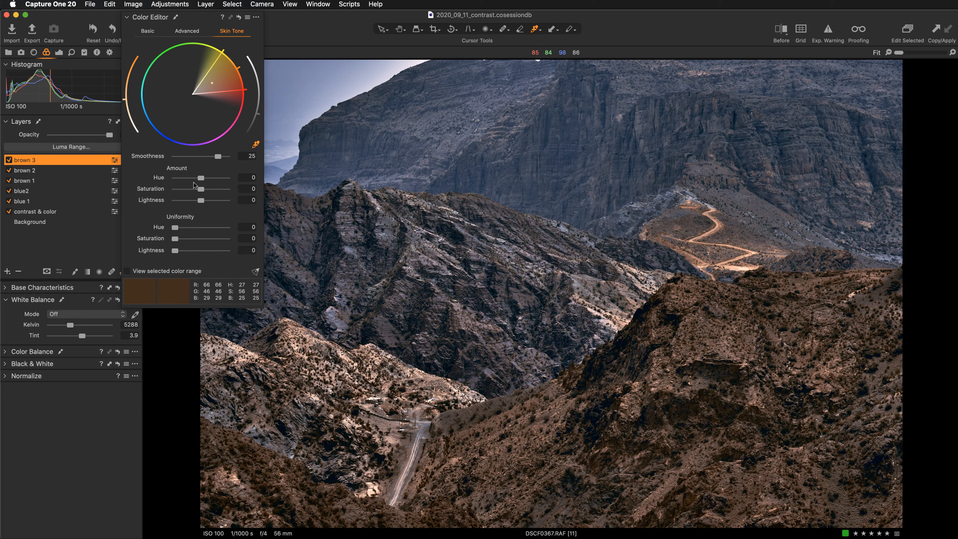
pyautogui.moveTo(201, 177); pyautogui.dragTo(205, 201)
pyautogui.moveTo(216, 201); pyautogui.dragTo(211, 191)
pyautogui.moveTo(214, 200); pyautogui.dragTo(215, 201)
pyautogui.moveTo(175, 228); pyautogui.dragTo(216, 239)
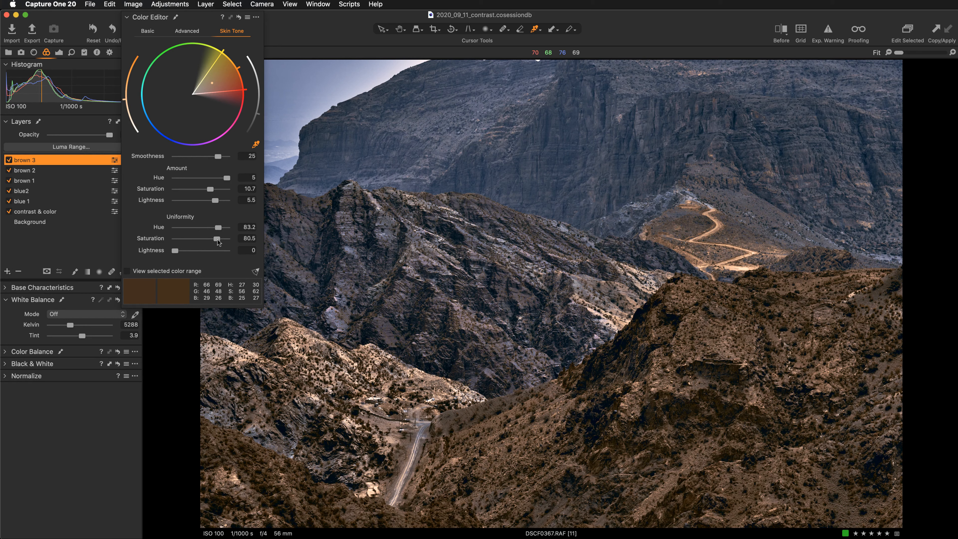
# - Dock the Color Editor back above the Histogram and bring up the blue2 layer's Skin Tone settings
pyautogui.moveTo(194, 20); pyautogui.dragTo(105, 100)
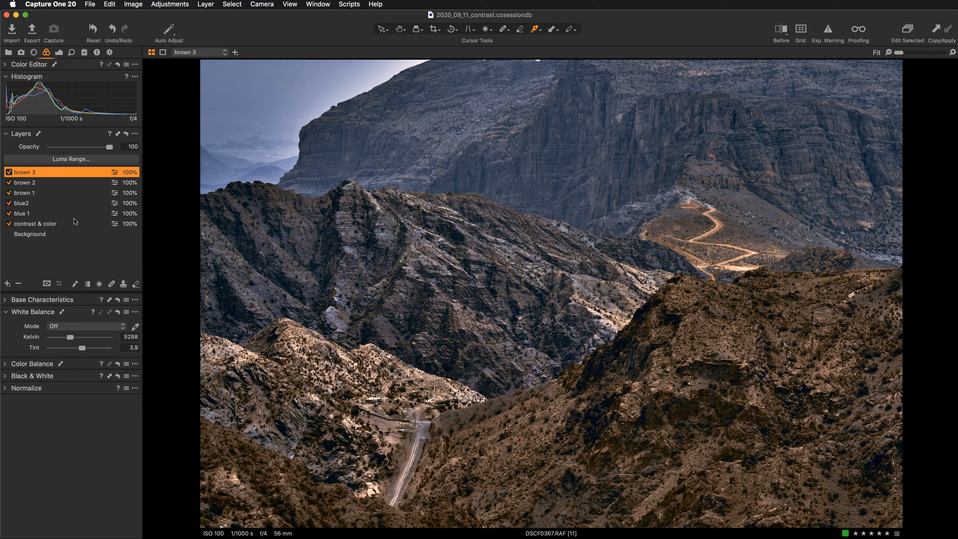
pyautogui.click(33, 205)
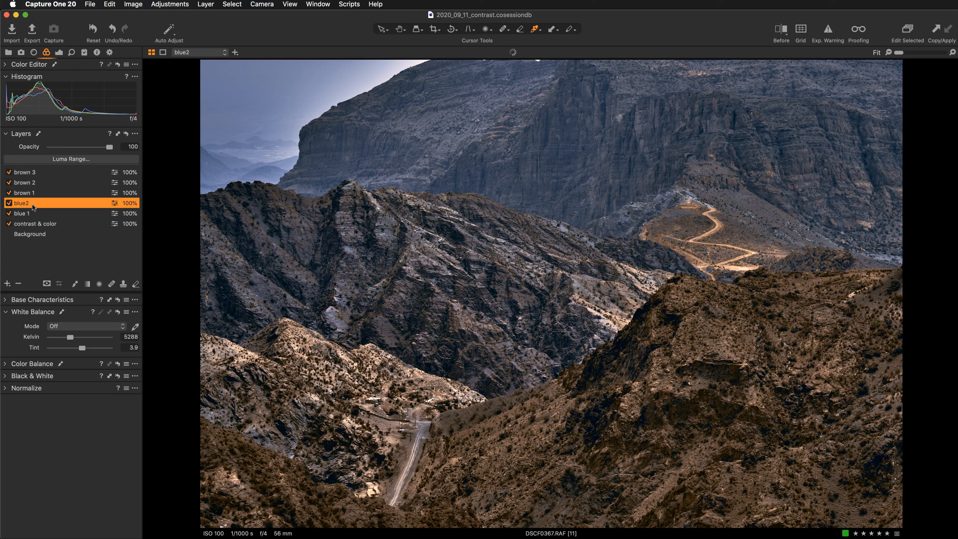
pyautogui.click(7, 65)
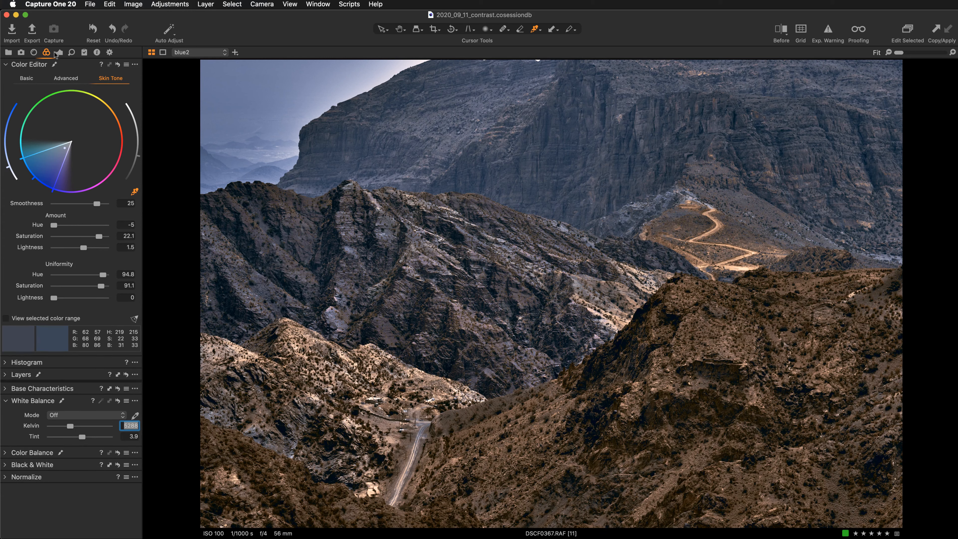
# - Add a filled adjustment layer named blue 3 and place it directly above blue2 in the layer stack
pyautogui.click(6, 375)
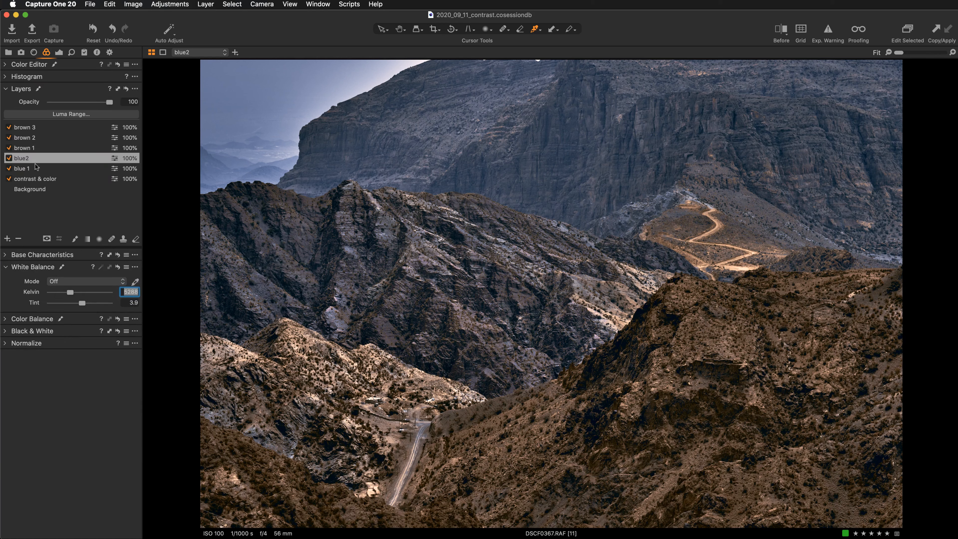
pyautogui.click(7, 240)
pyautogui.click(16, 253)
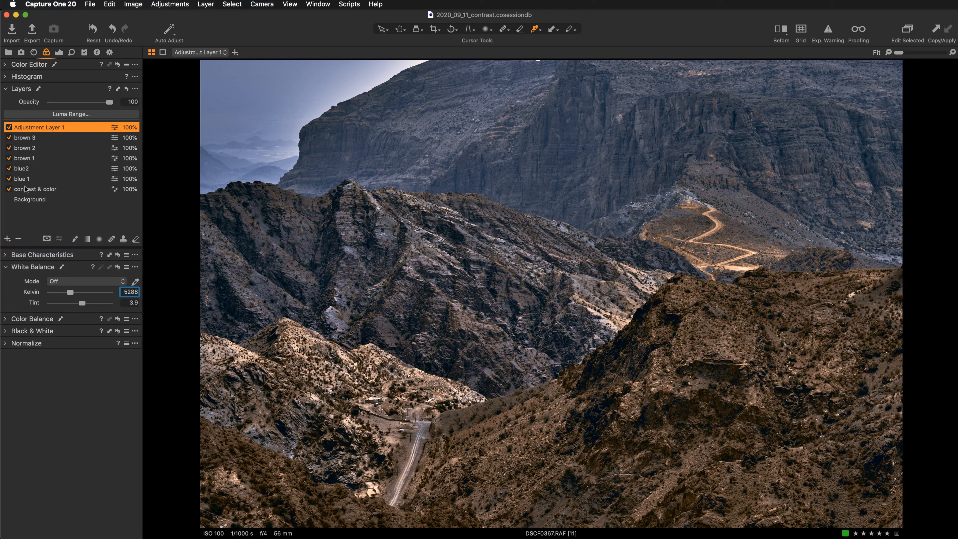
pyautogui.doubleClick(38, 129)
pyautogui.write('b')
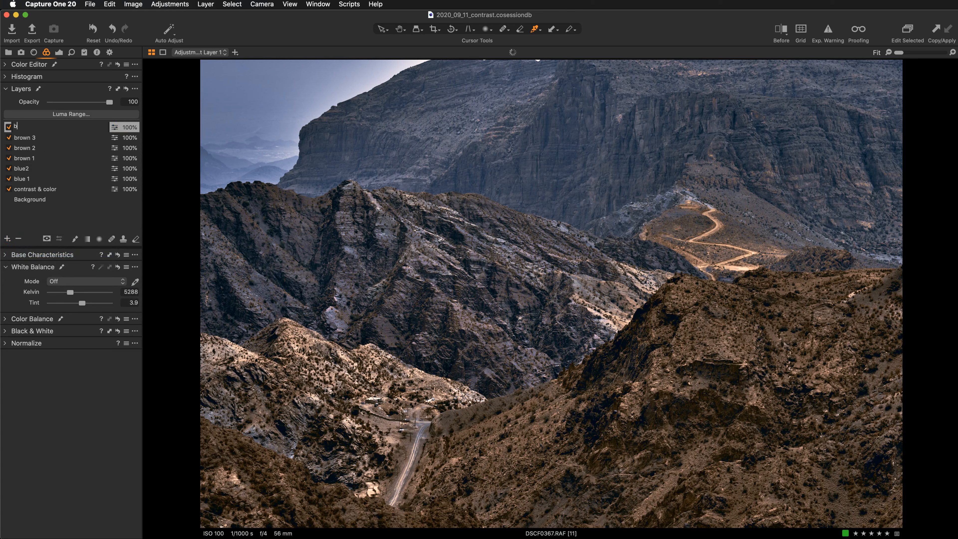
pyautogui.write('lue 3')
pyautogui.press('Return')
pyautogui.moveTo(40, 131); pyautogui.dragTo(32, 162)
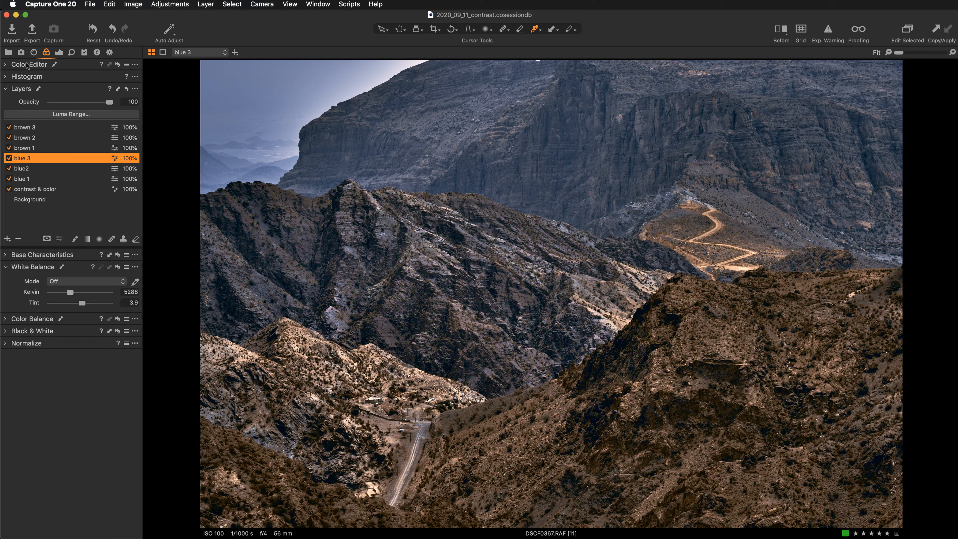
# - Sample the sky as the blue 3 Skin Tone colour across the full saturation range and set its Amount to Hue -5, Saturation 30
pyautogui.click(6, 65)
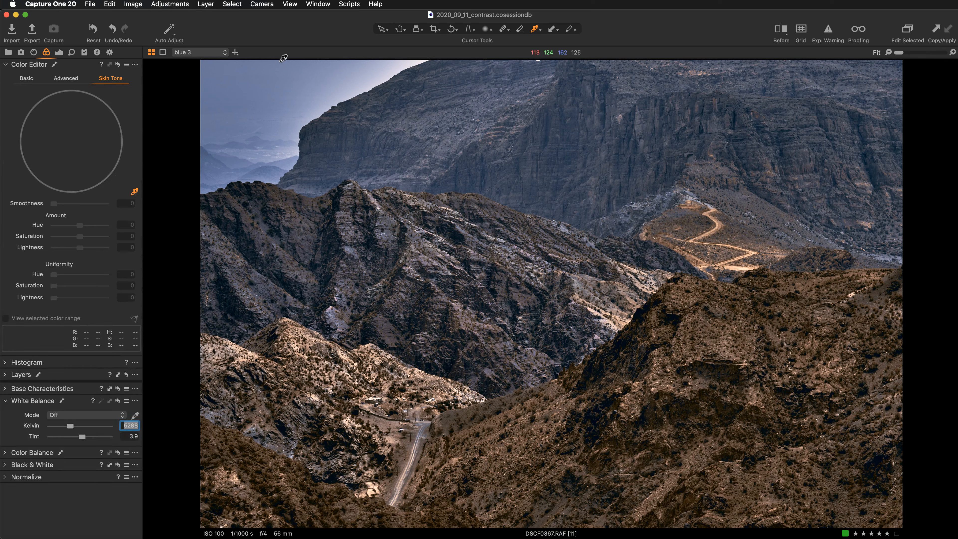
pyautogui.click(234, 157)
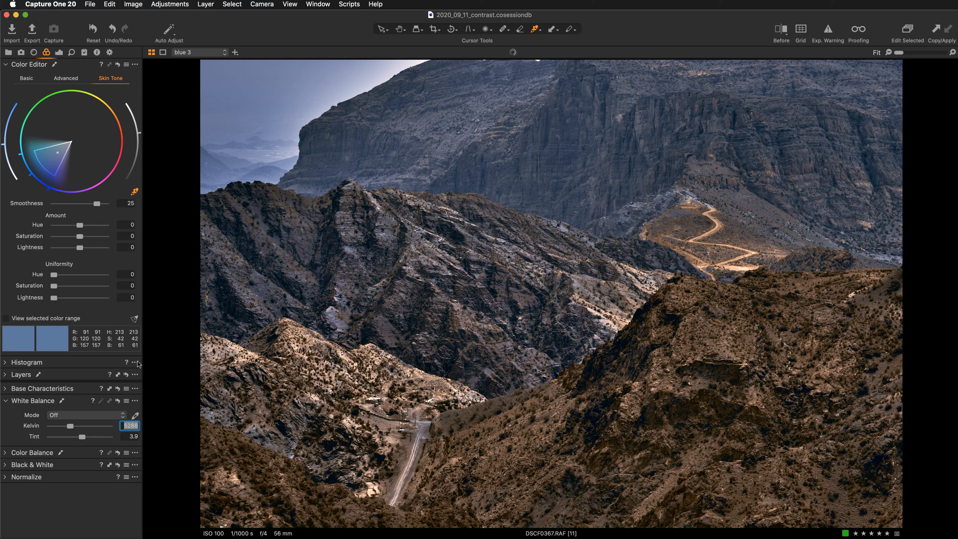
pyautogui.click(134, 318)
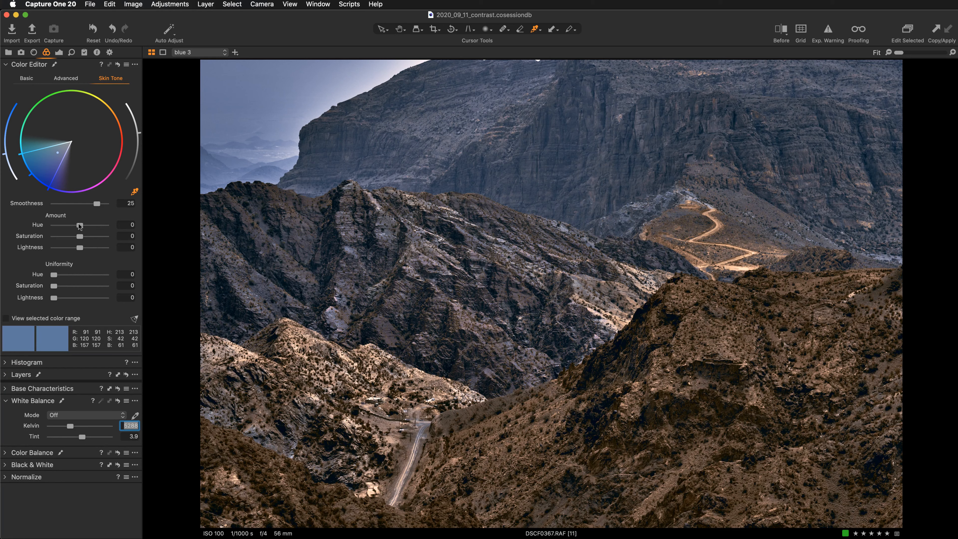
pyautogui.moveTo(80, 225); pyautogui.dragTo(97, 237)
pyautogui.moveTo(99, 236); pyautogui.dragTo(33, 227)
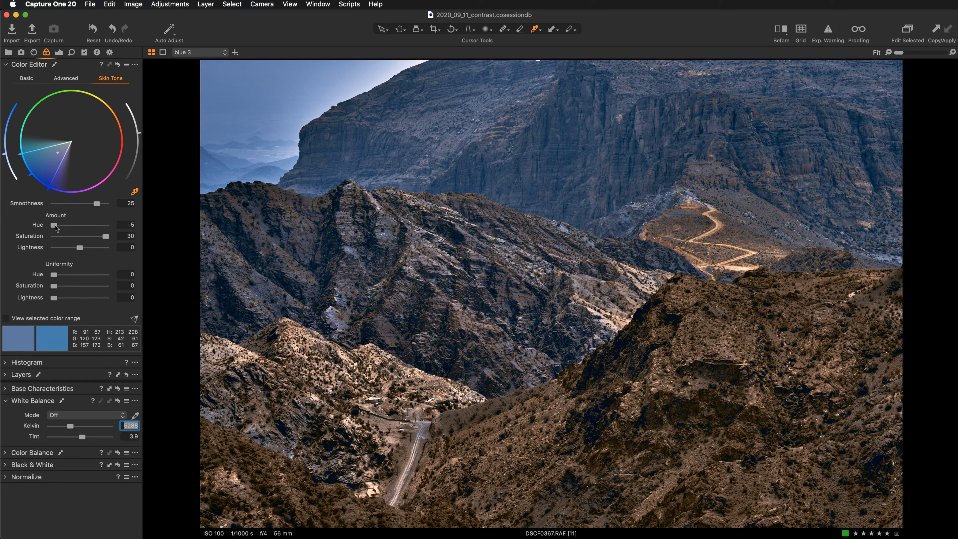
# - Fine-tune the blue 3 Skin Tone Amount by testing the Hue extremes, reducing Saturation and raising Lightness to brighten the sky
pyautogui.moveTo(55, 225); pyautogui.dragTo(122, 227)
pyautogui.moveTo(105, 226); pyautogui.dragTo(49, 228)
pyautogui.moveTo(107, 241); pyautogui.dragTo(93, 238)
pyautogui.moveTo(79, 247); pyautogui.dragTo(100, 249)
pyautogui.moveTo(101, 249); pyautogui.dragTo(54, 248)
pyautogui.moveTo(54, 249); pyautogui.dragTo(95, 248)
pyautogui.doubleClick(26, 248)
pyautogui.click(25, 247)
pyautogui.moveTo(93, 247); pyautogui.dragTo(95, 247)
# - Collapse the Color Editor and select the brown 3 layer
pyautogui.click(6, 65)
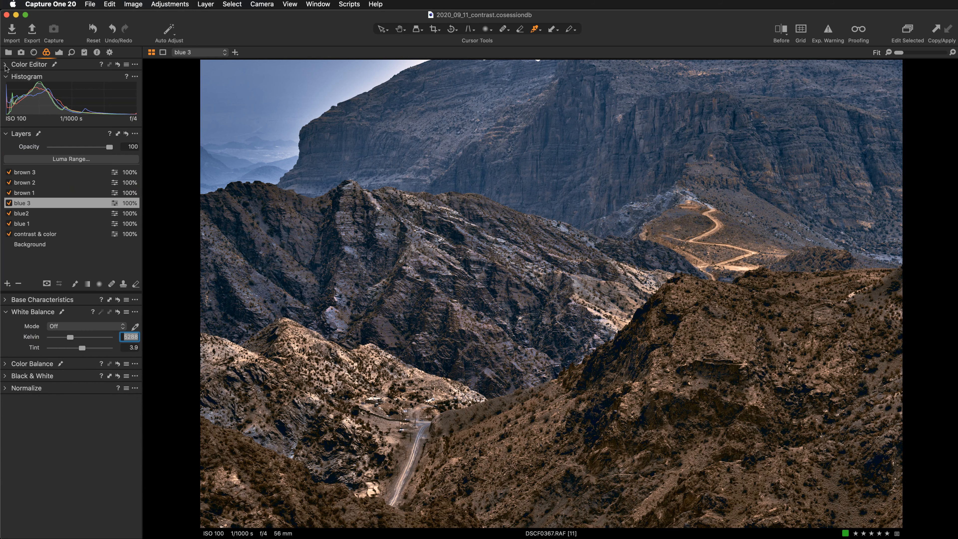
pyautogui.click(45, 172)
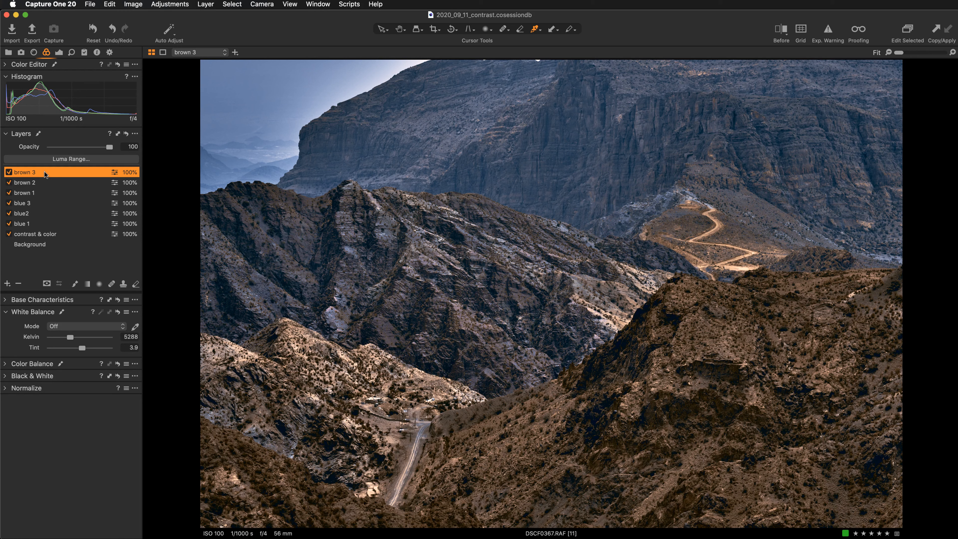
# - Add a filled adjustment layer above brown 3 and name it color balance
pyautogui.click(7, 284)
pyautogui.click(33, 285)
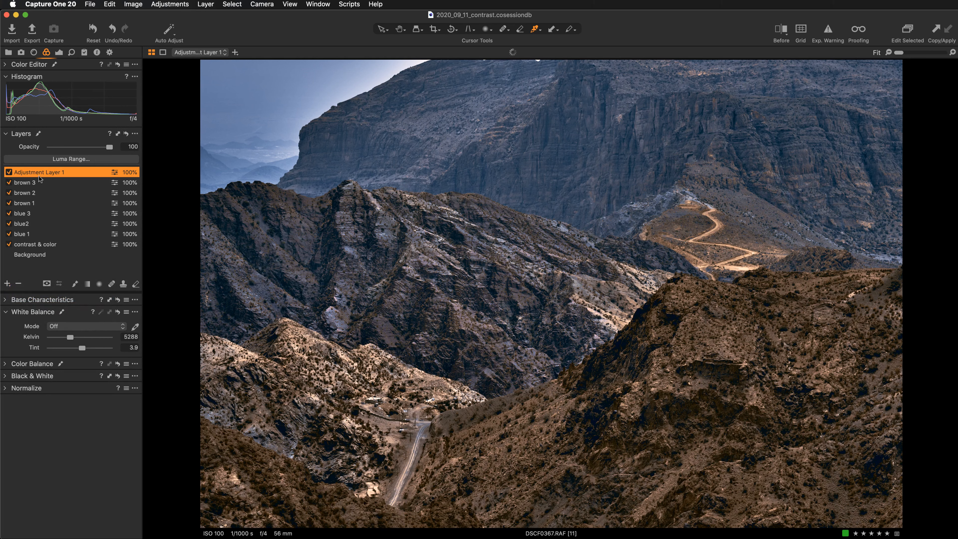
pyautogui.doubleClick(38, 174)
pyautogui.write('color')
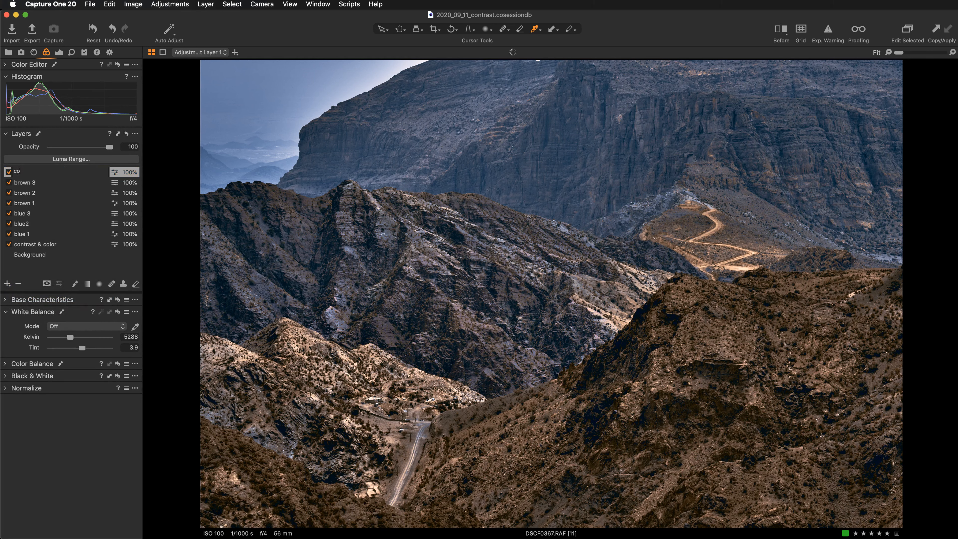
pyautogui.write(' balance')
pyautogui.press('Return')
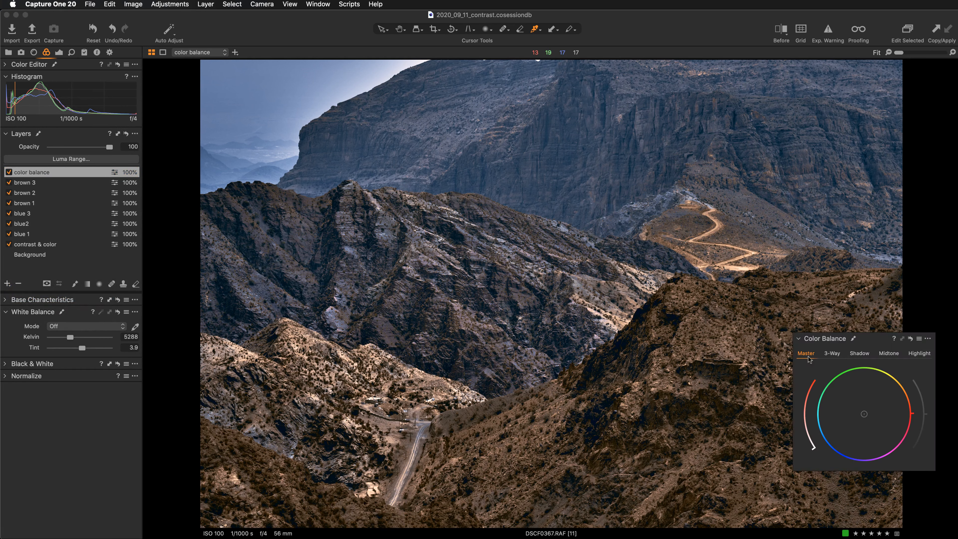
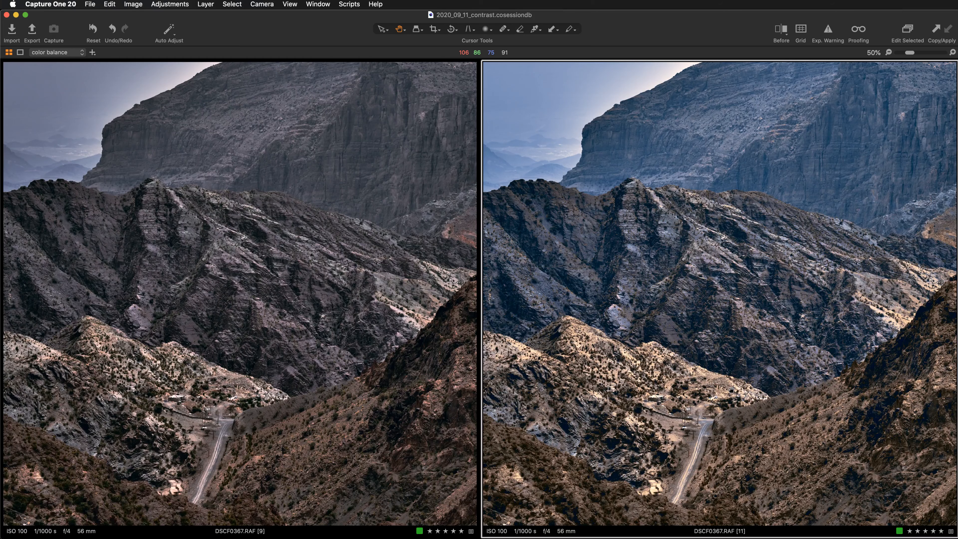
# - Compare the two variants of the landscape side by side, then examine the graded variant's ridges, winding road and valley up close and in full
pyautogui.scroll(-2, 731, 389)
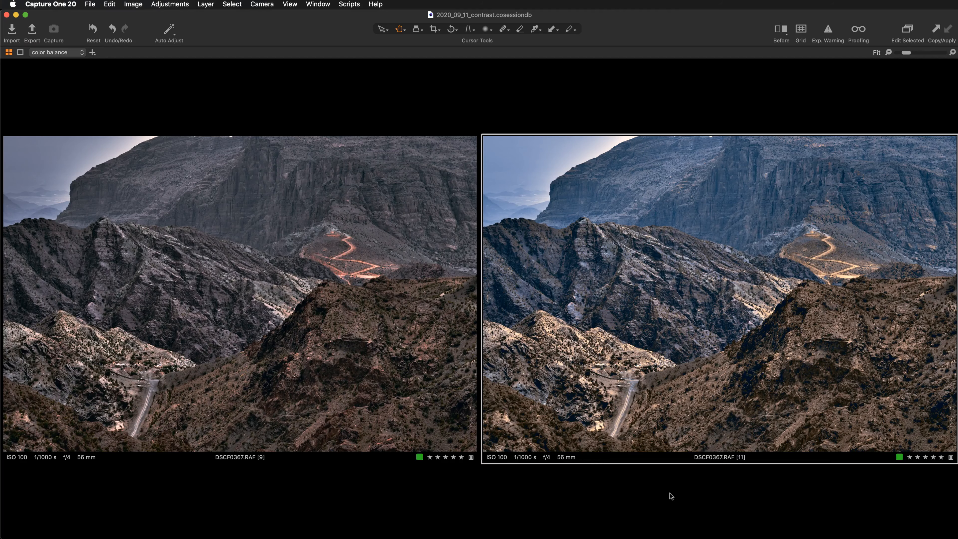
pyautogui.hotkey('ctrl', 'Left')
pyautogui.hotkey('ctrl', 'Left')
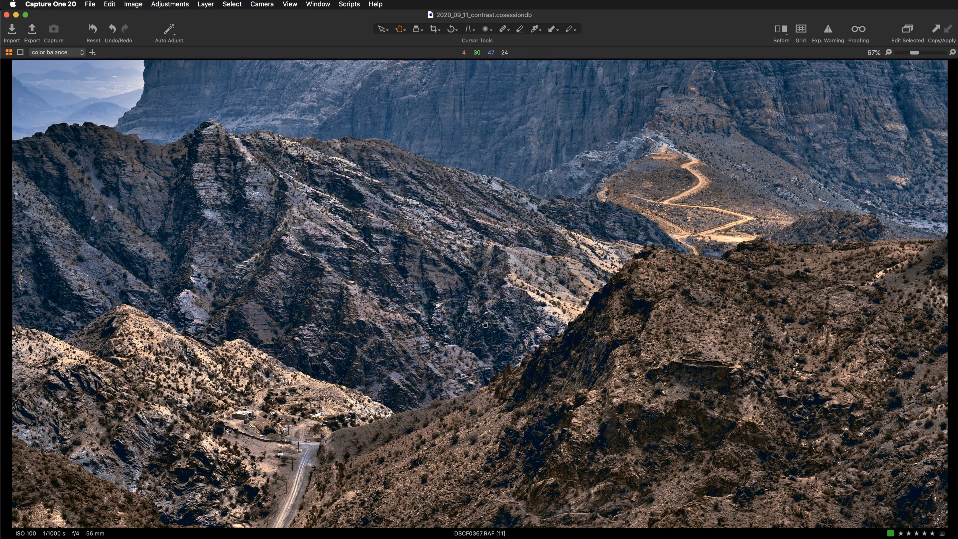
pyautogui.scroll(5, 553, 339)
pyautogui.moveTo(578, 390); pyautogui.dragTo(567, 430)
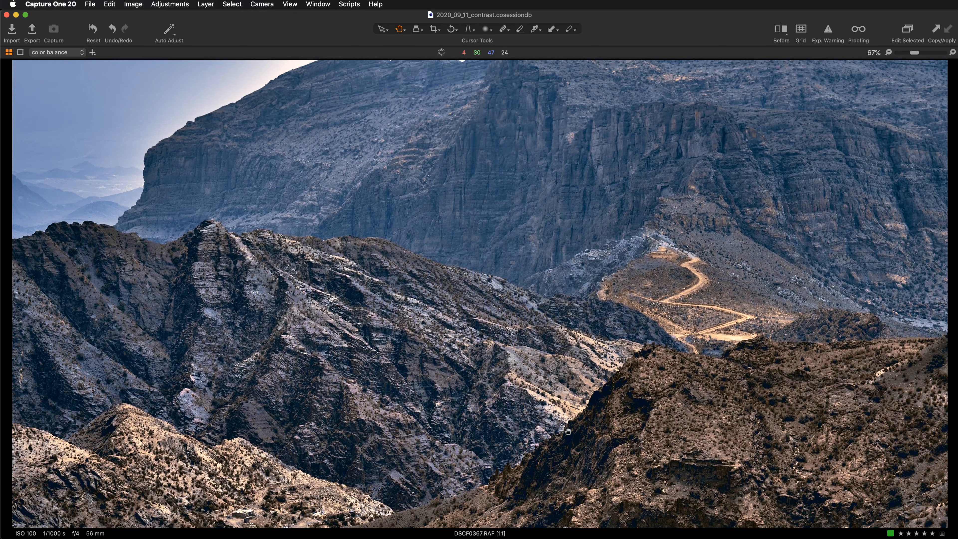
pyautogui.moveTo(567, 431); pyautogui.dragTo(582, 373)
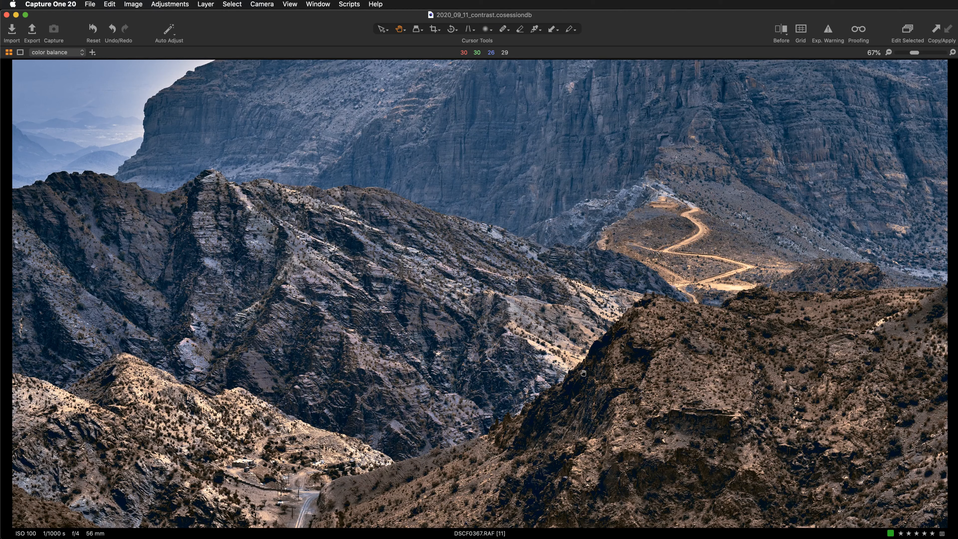
pyautogui.moveTo(642, 406); pyautogui.dragTo(654, 350)
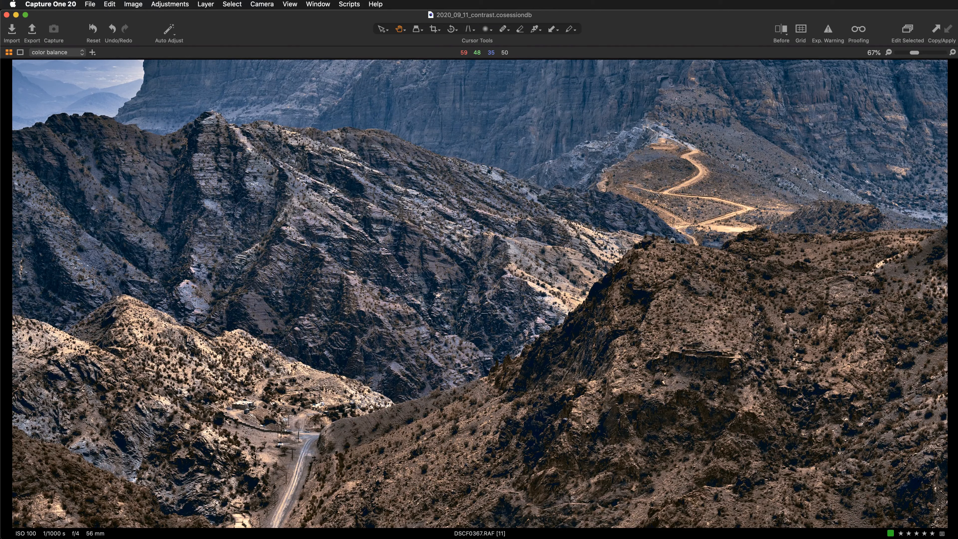
pyautogui.press('super+0')
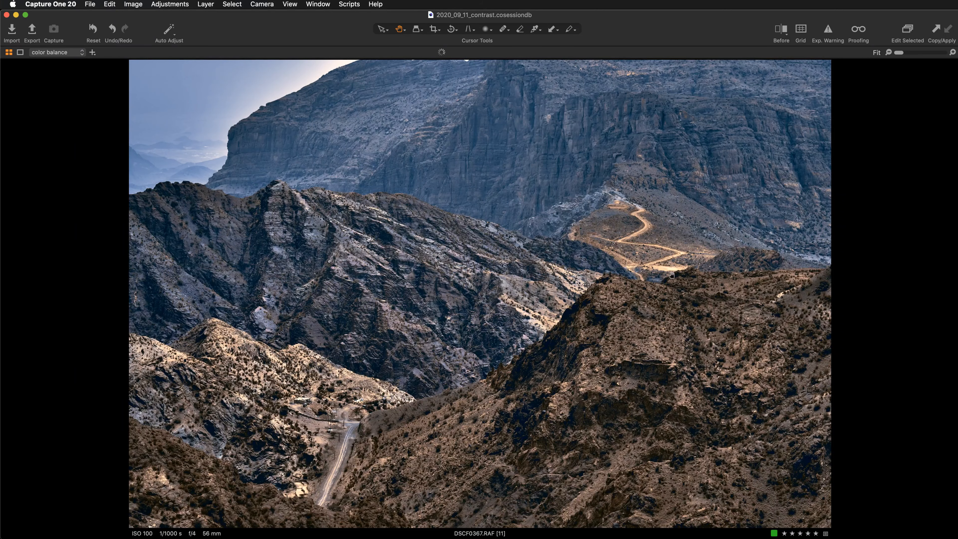